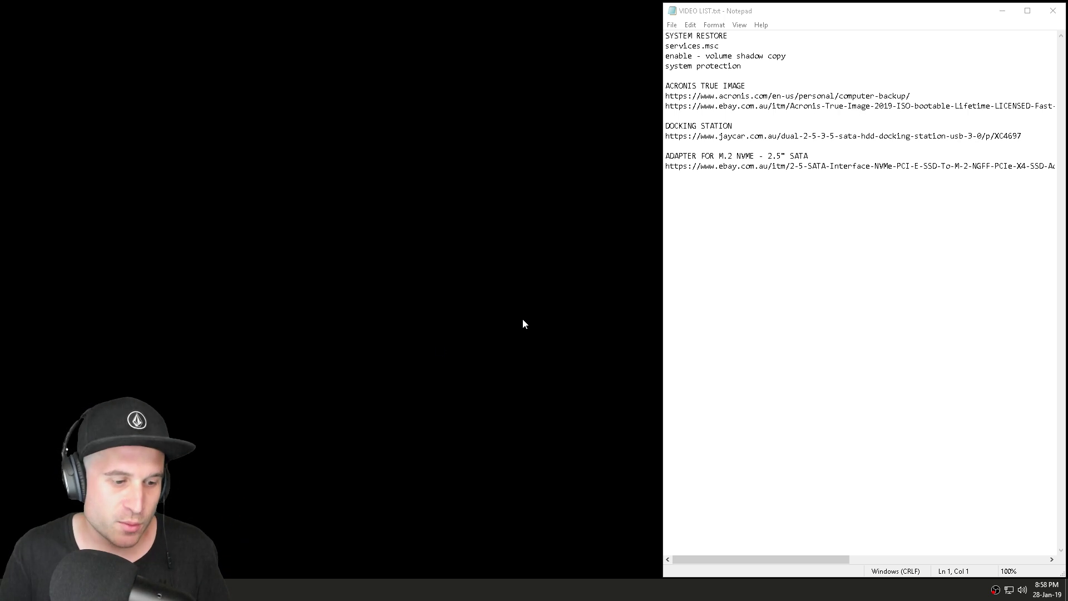
# Step: Bring the YouTube playlist window forward and scroll through it
pyautogui.click(211, 589)
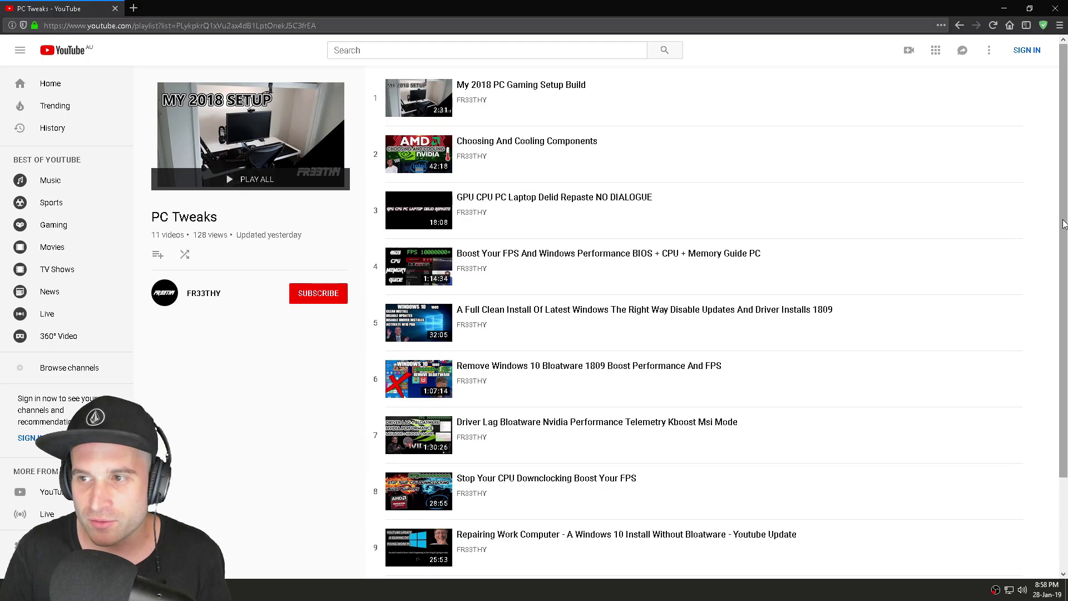
pyautogui.scroll(-2, 1055, 352)
pyautogui.scroll(3, 1055, 351)
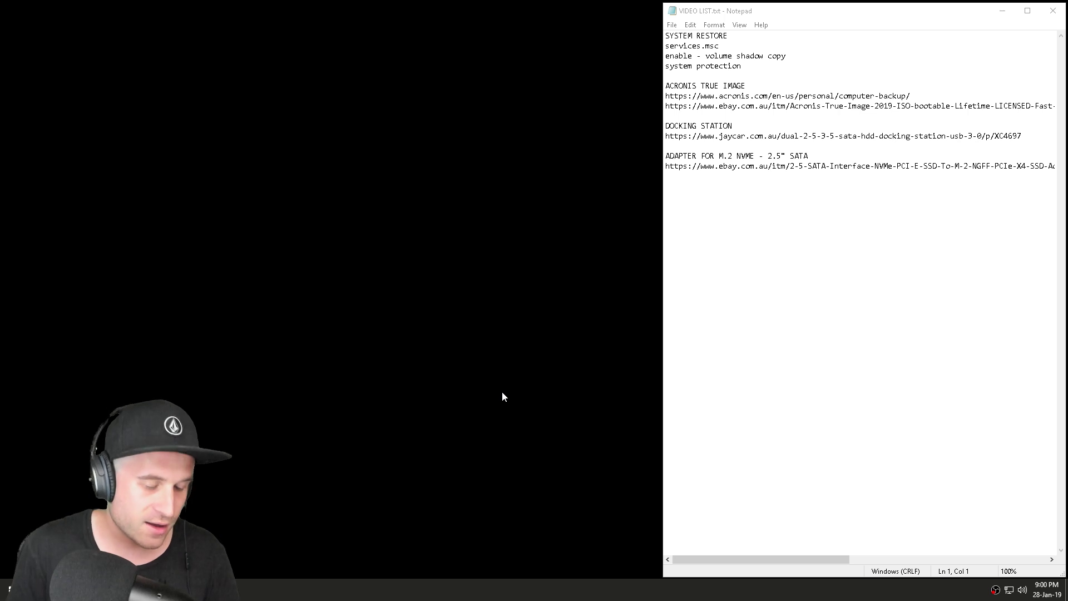
# Step: Run services.msc from a centred Run box to open the Services console
pyautogui.press('super+r')
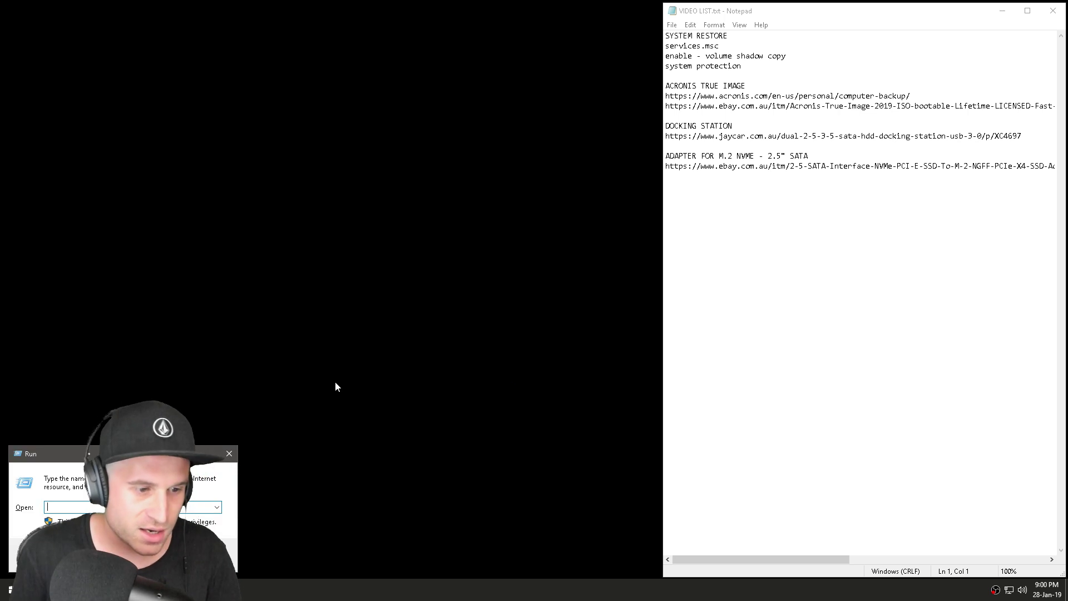
pyautogui.moveTo(148, 458); pyautogui.dragTo(758, 280)
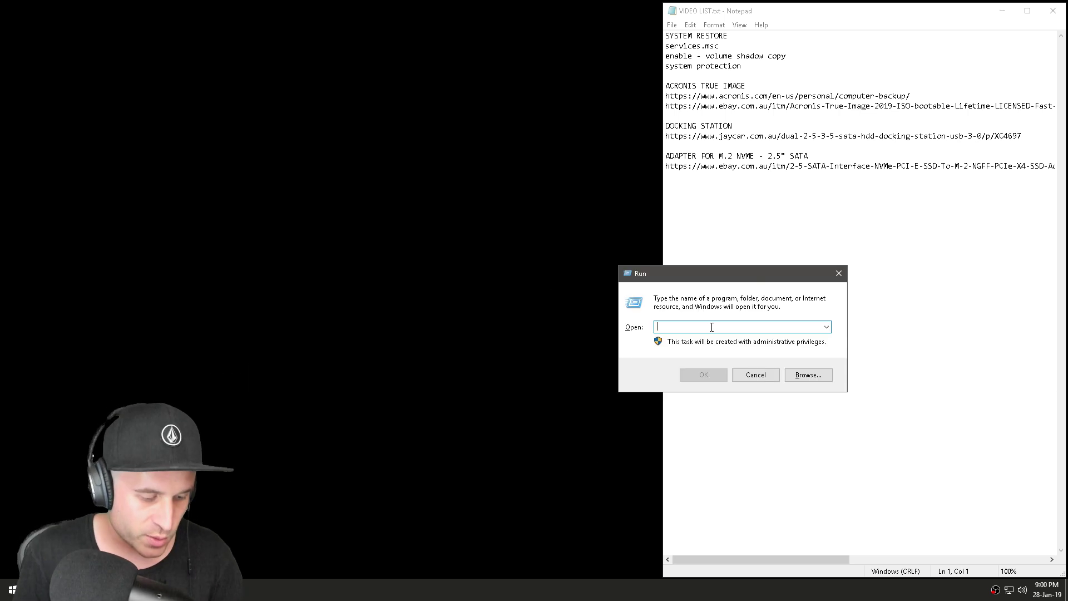
pyautogui.write('se')
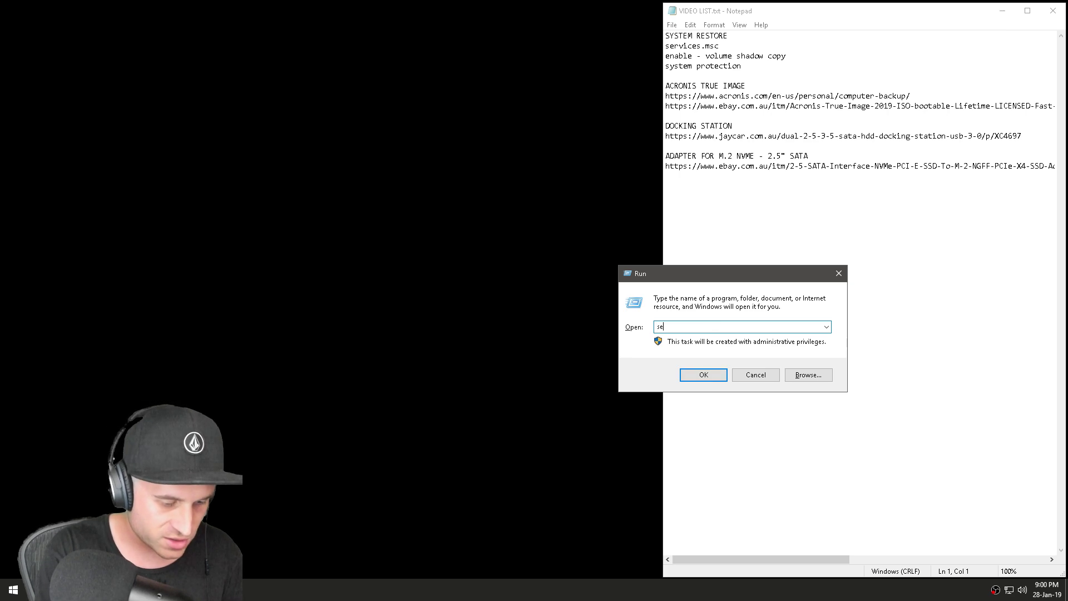
pyautogui.write('rvices.msc')
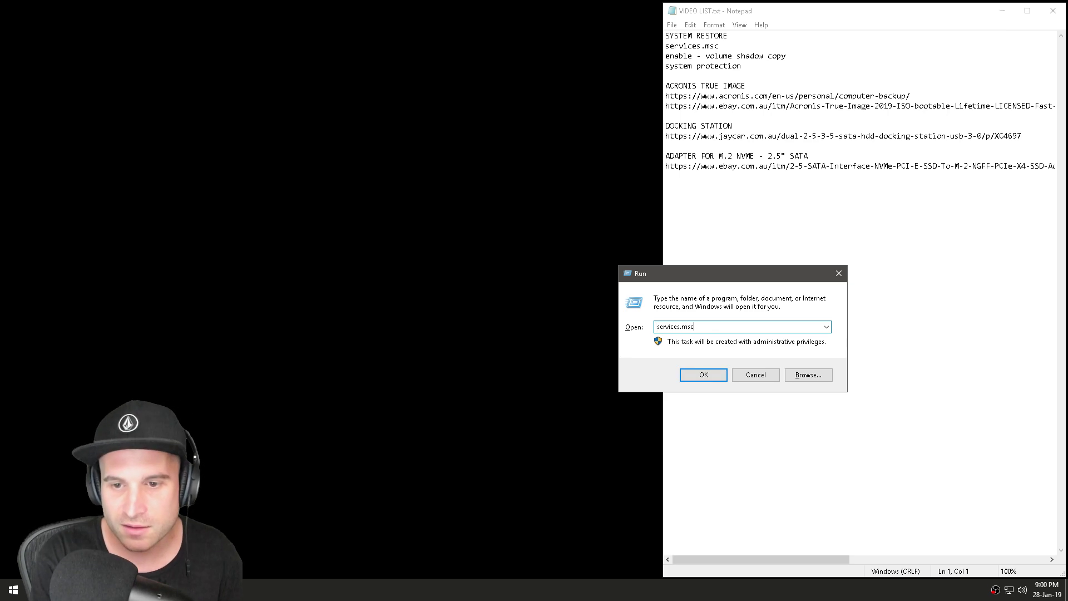
pyautogui.press('Return')
pyautogui.press('b')
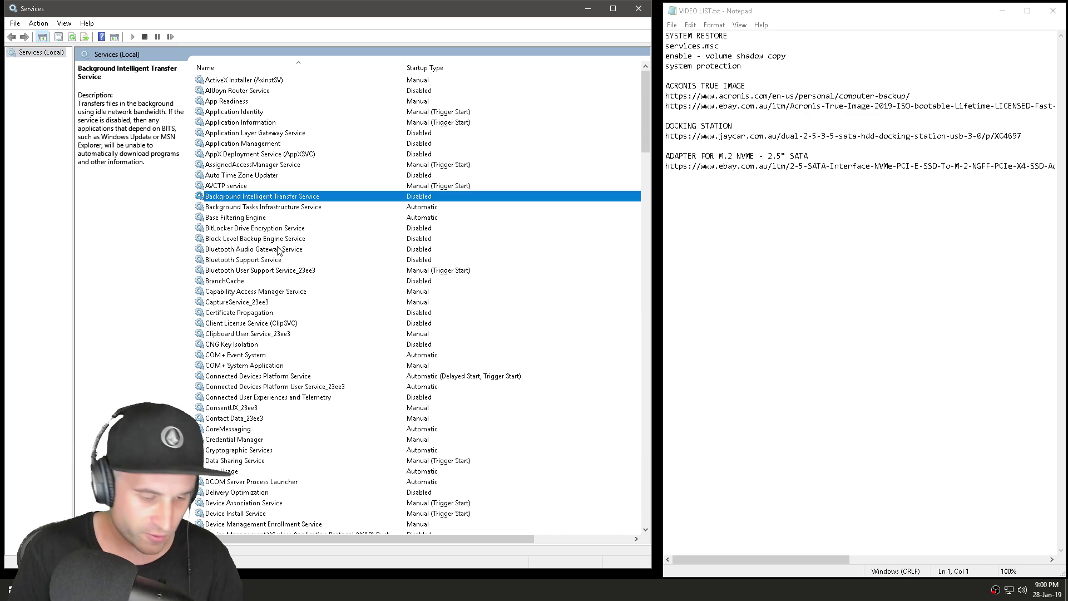
# Step: Set Volume Shadow Copy's startup type to Automatic and start the service
pyautogui.press('v')
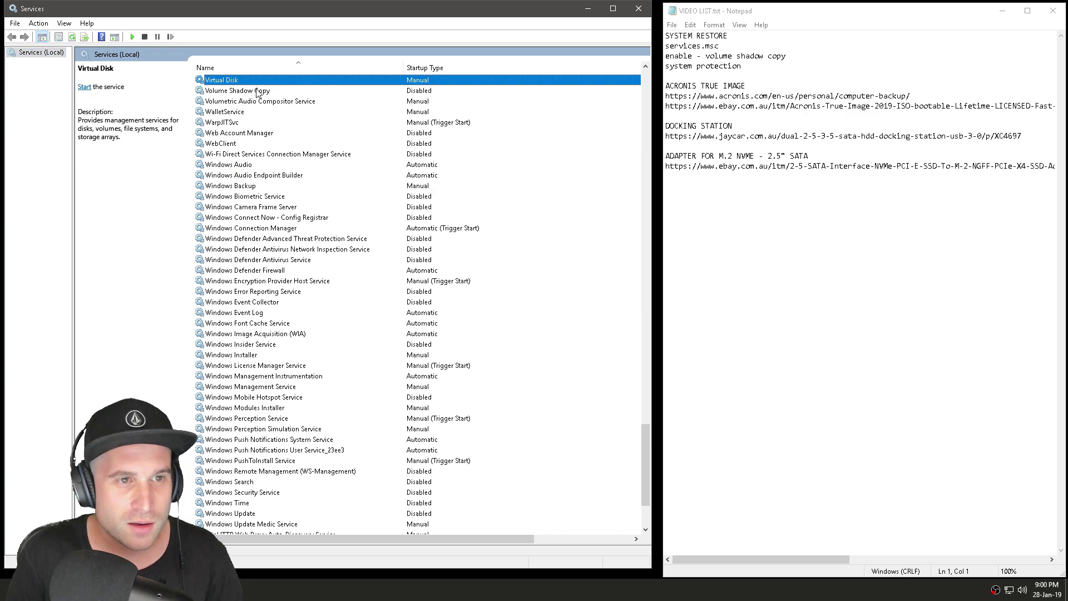
pyautogui.click(313, 93)
pyautogui.doubleClick(246, 94)
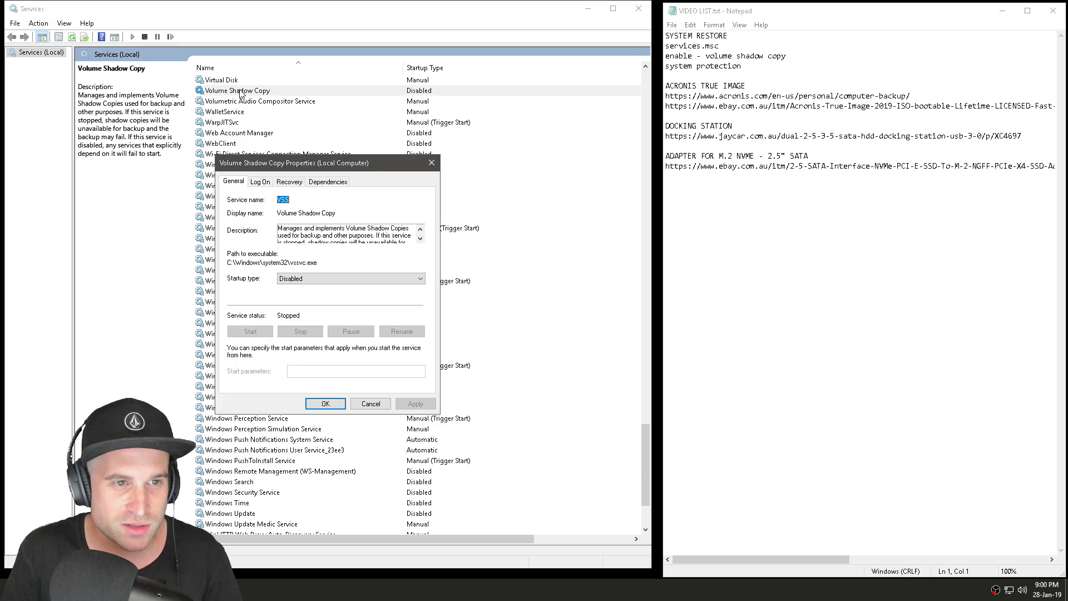
pyautogui.click(350, 278)
pyautogui.click(314, 297)
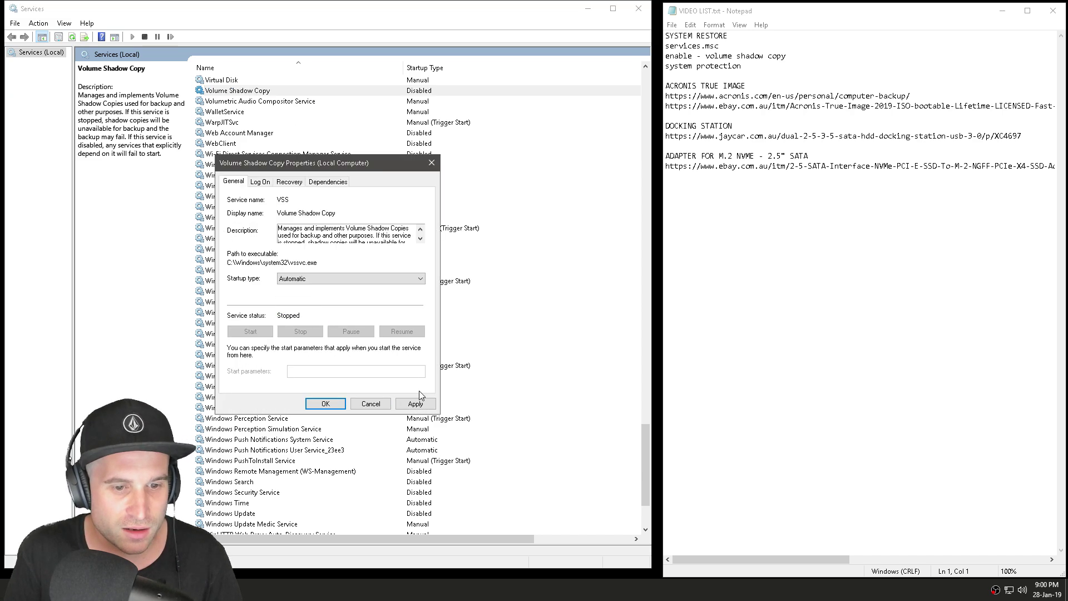
pyautogui.click(417, 403)
pyautogui.click(253, 333)
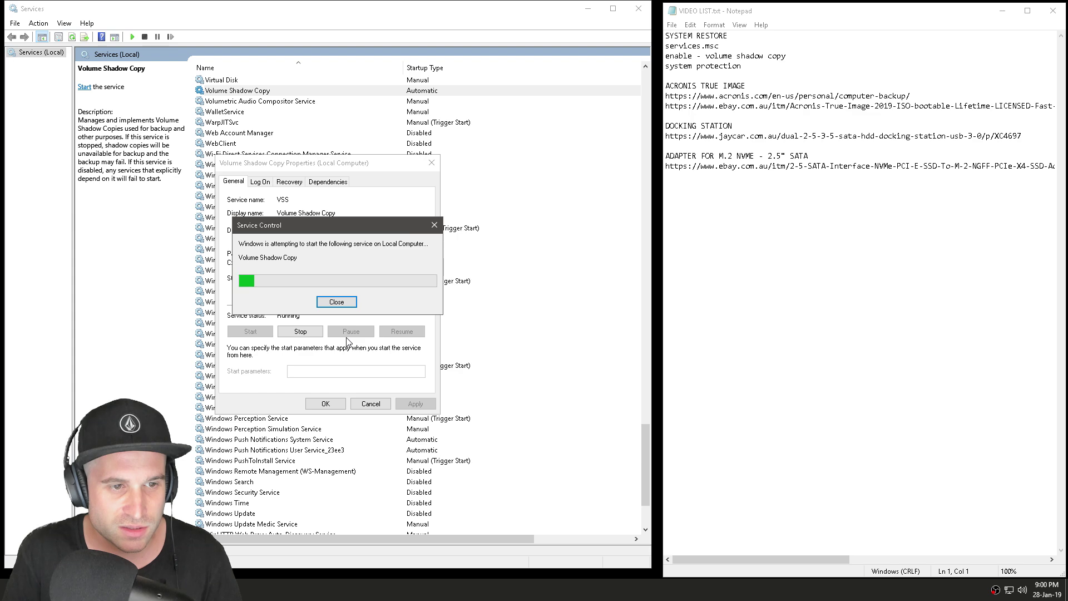
pyautogui.click(325, 403)
# Step: Close the Services console after dismissing the close-all-dialogs error
pyautogui.click(638, 8)
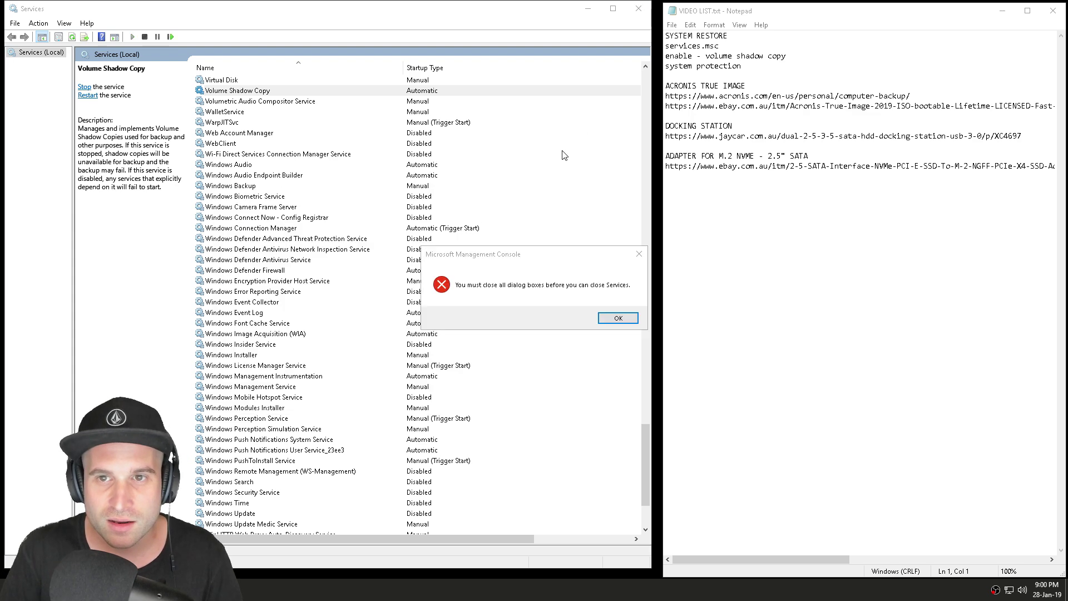
pyautogui.click(618, 318)
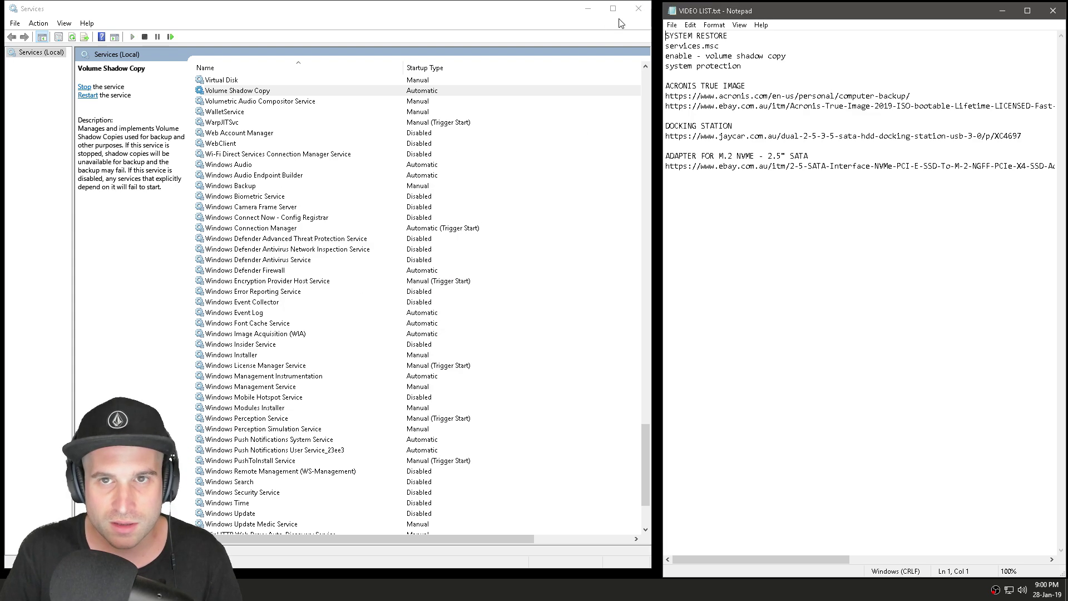
pyautogui.click(639, 8)
pyautogui.click(378, 238)
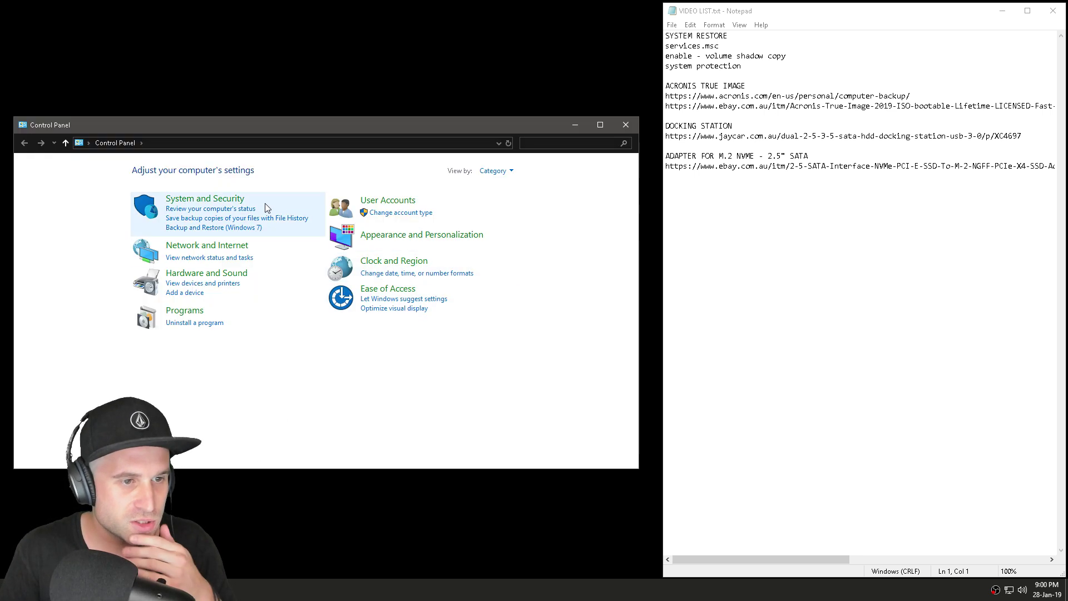
# Step: Open Advanced system settings via System and Security > System, then show System Protection
pyautogui.click(205, 199)
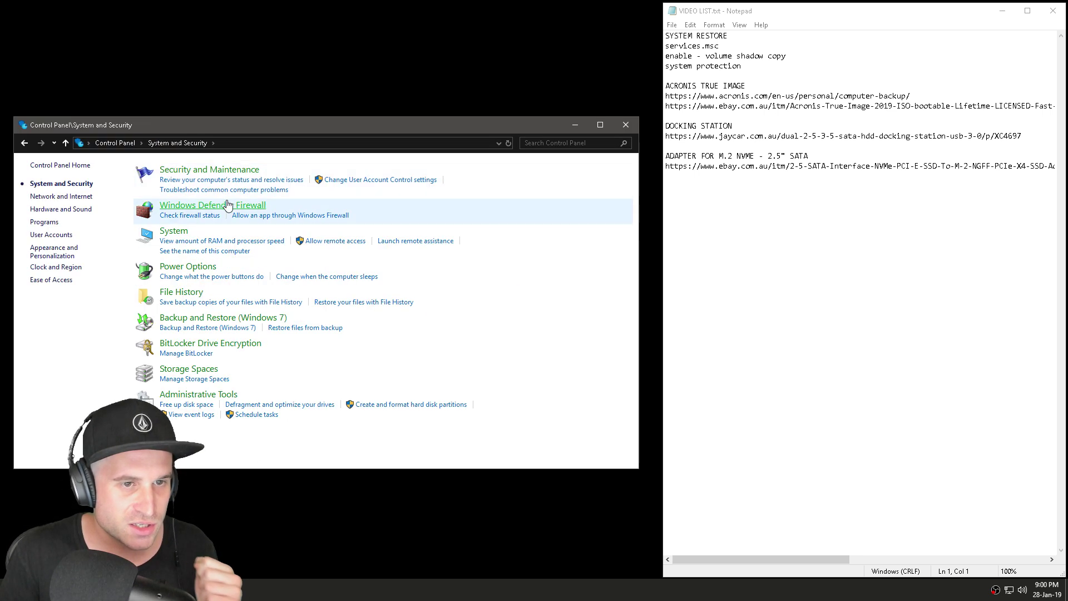
pyautogui.click(174, 231)
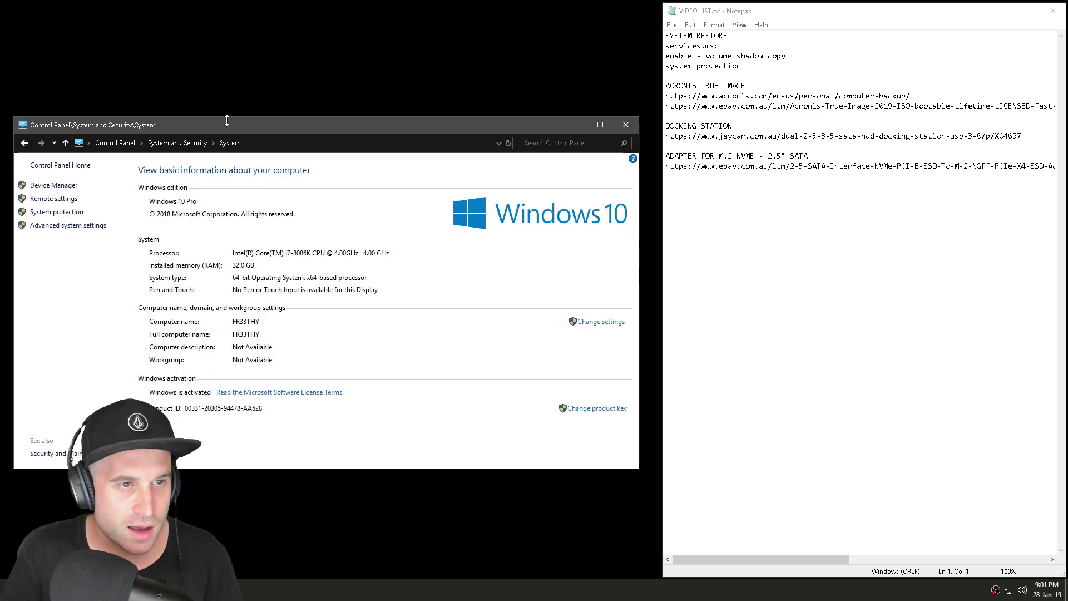
pyautogui.moveTo(218, 123); pyautogui.dragTo(505, 102)
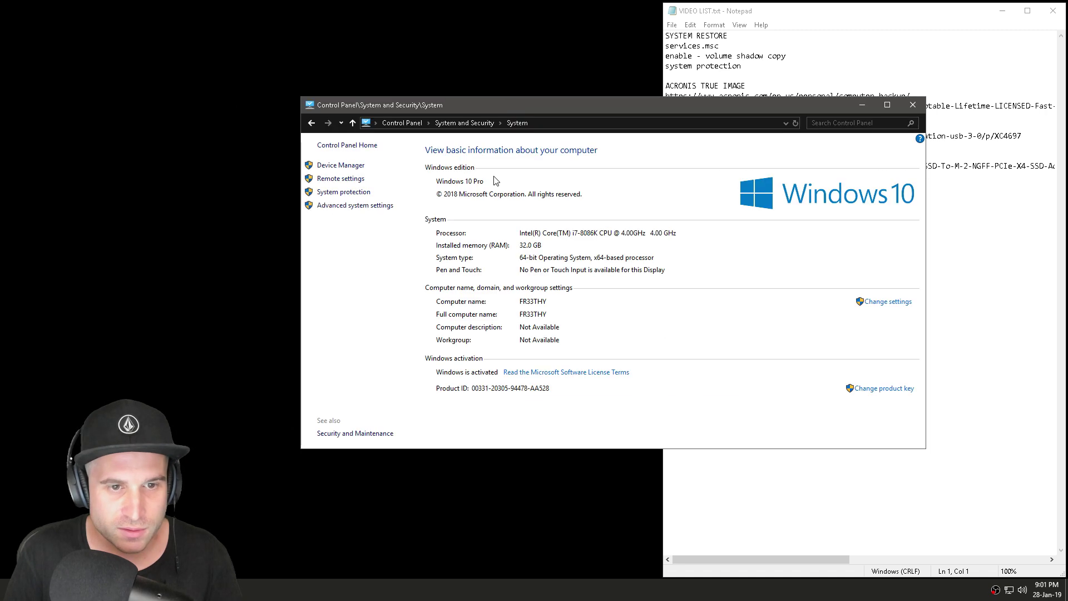
pyautogui.click(362, 210)
pyautogui.click(912, 105)
pyautogui.moveTo(183, 24); pyautogui.dragTo(448, 92)
pyautogui.click(426, 76)
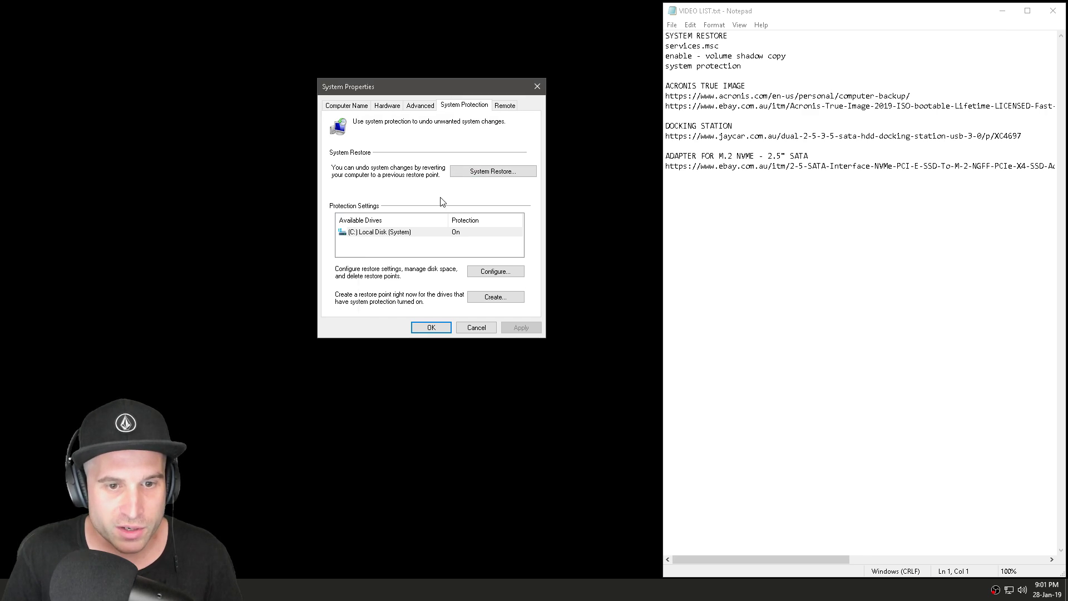
# Step: Keep protection on for drive C: and raise its maximum usage to 5% (23.82 GB)
pyautogui.click(396, 232)
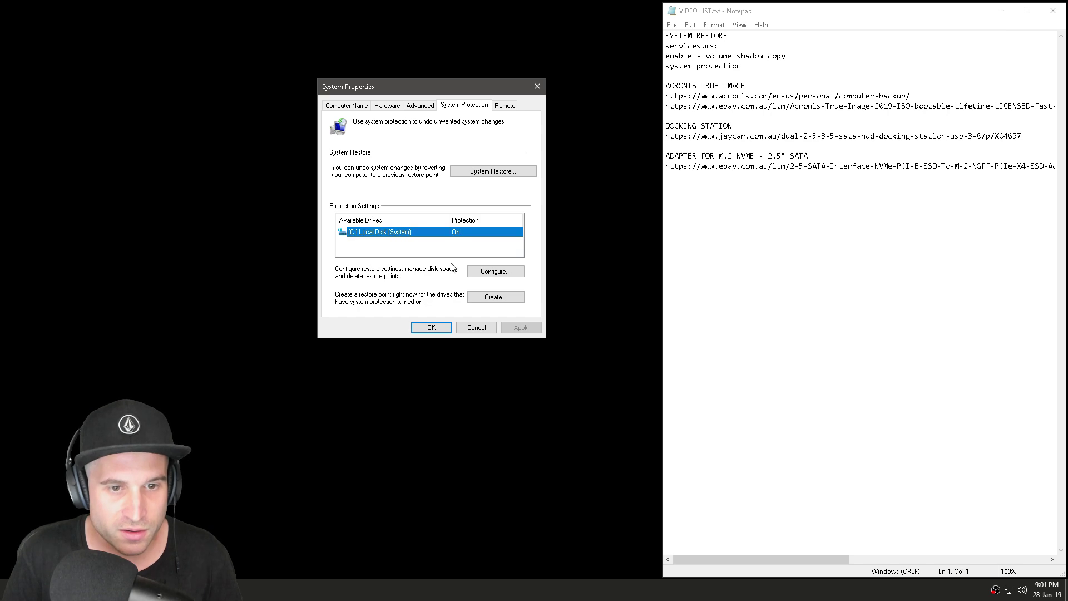
pyautogui.click(493, 272)
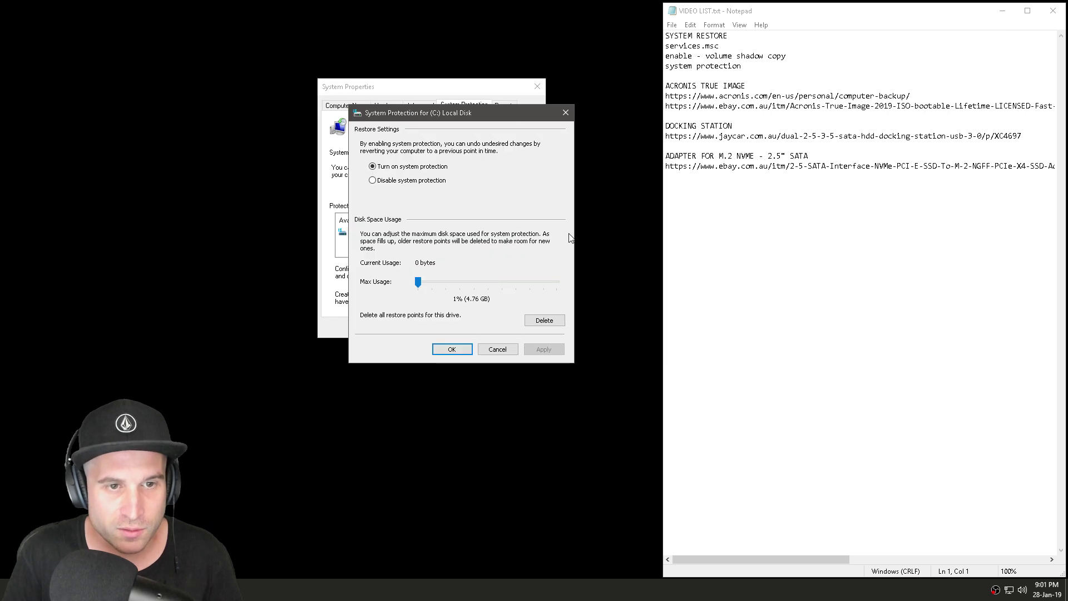
pyautogui.click(372, 180)
pyautogui.click(372, 166)
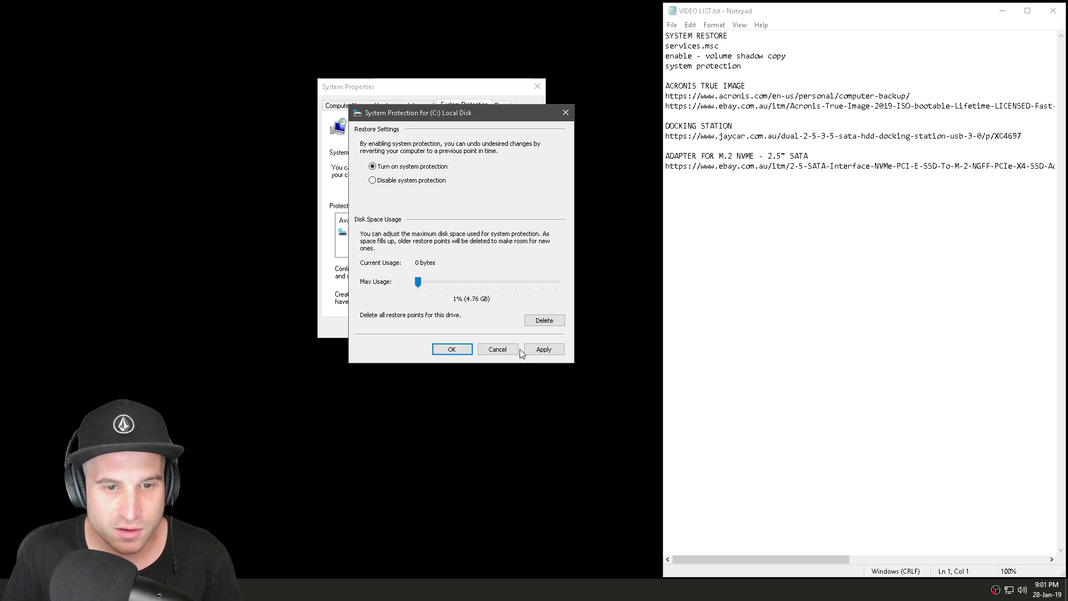
pyautogui.click(543, 349)
pyautogui.moveTo(418, 282); pyautogui.dragTo(423, 282)
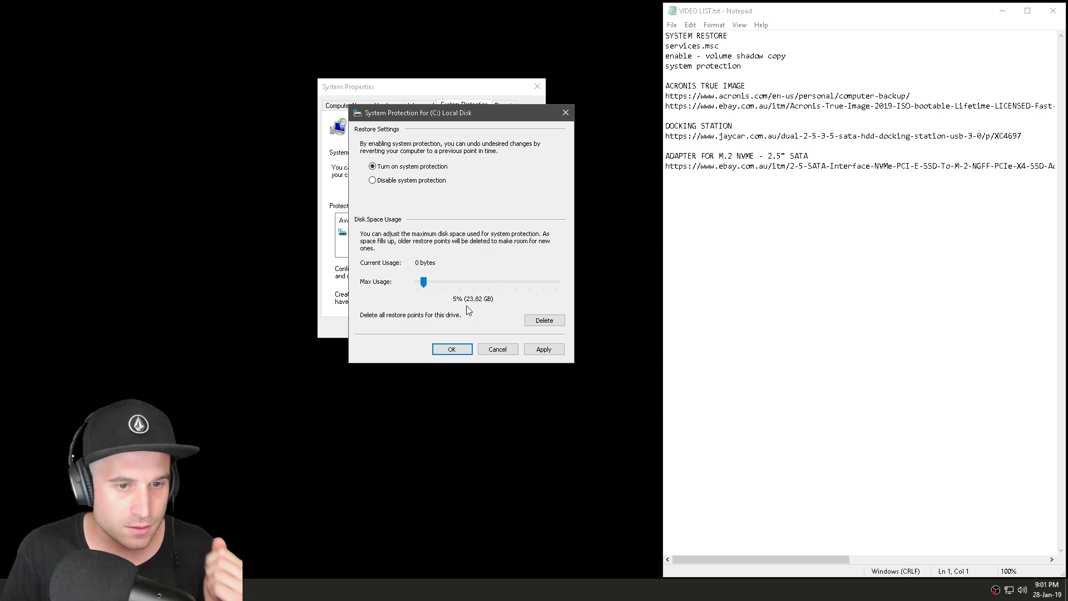
# Step: Delete all existing restore points on C: and apply the new settings
pyautogui.click(545, 327)
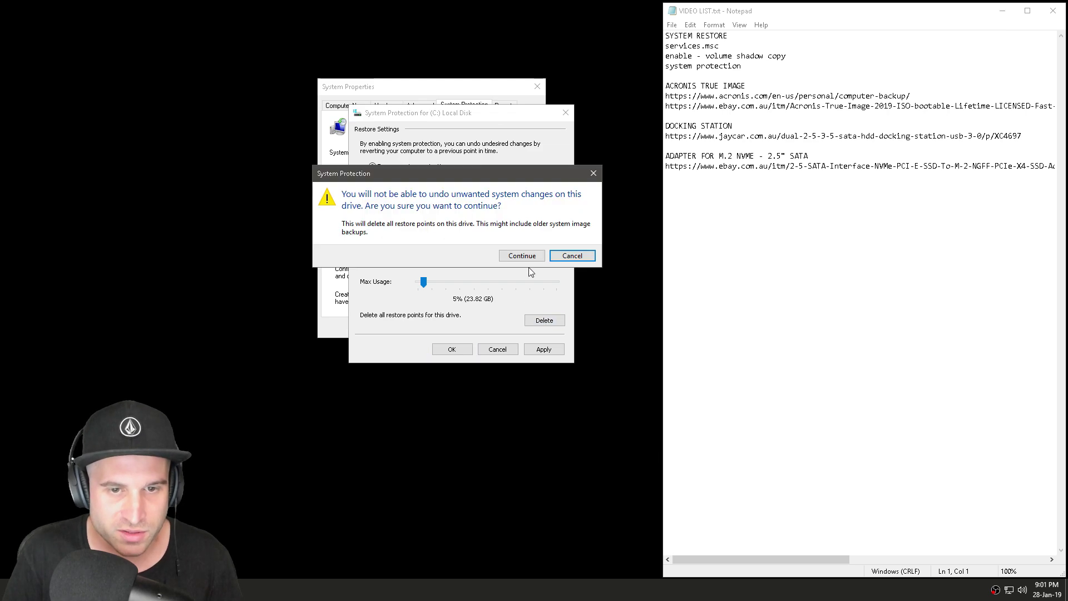
pyautogui.click(525, 254)
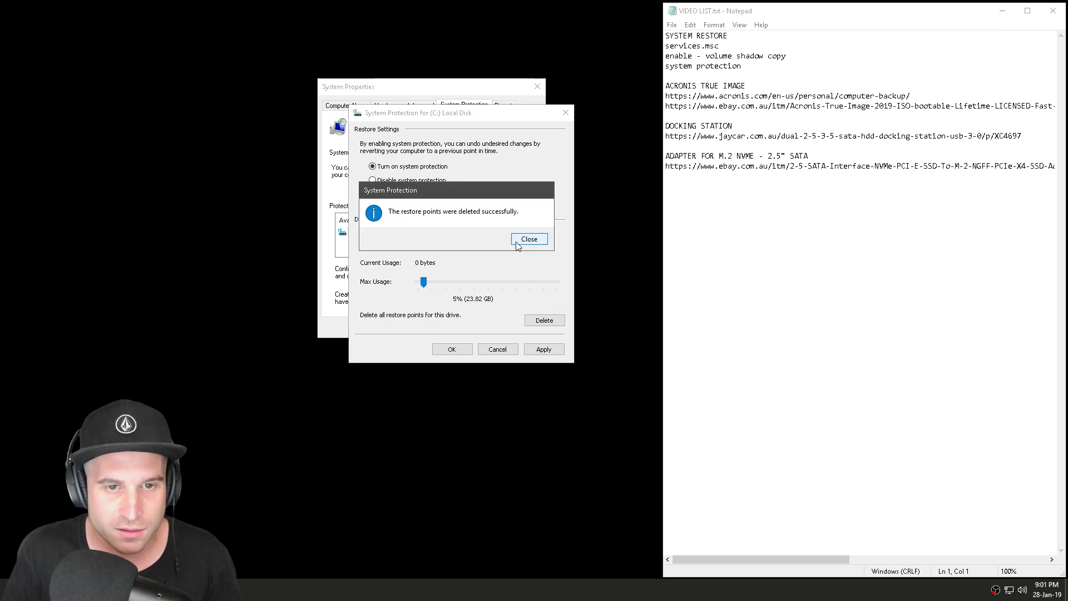
pyautogui.click(526, 304)
pyautogui.click(553, 351)
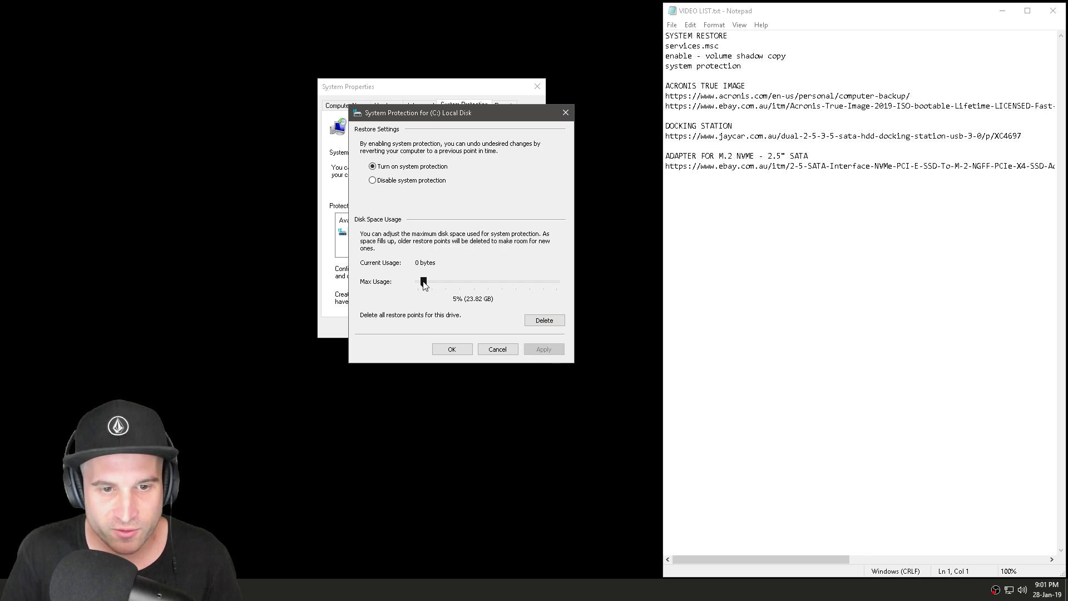
pyautogui.click(452, 349)
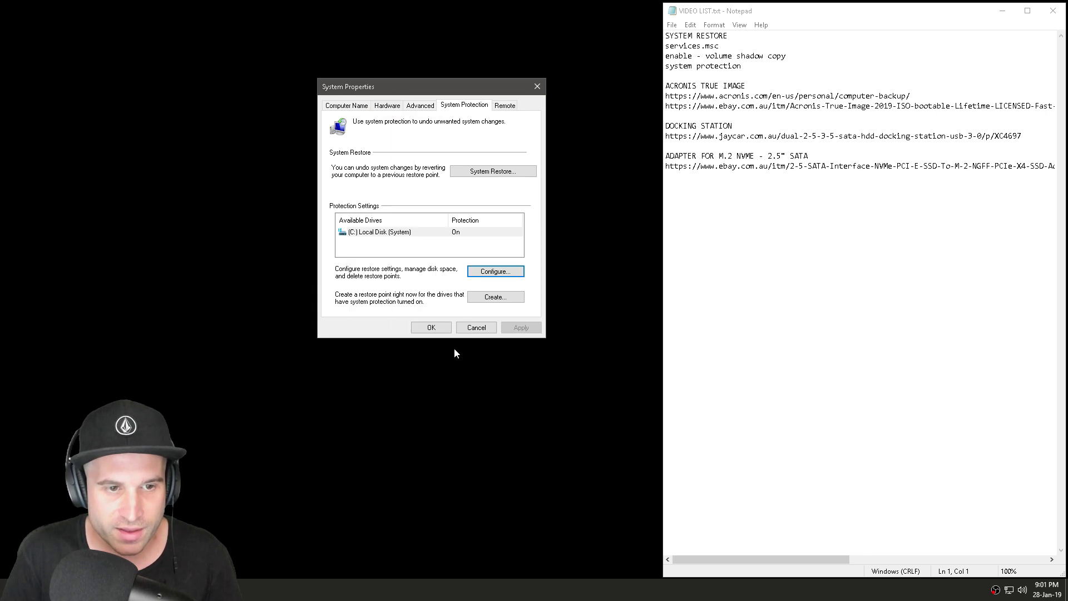
pyautogui.click(461, 242)
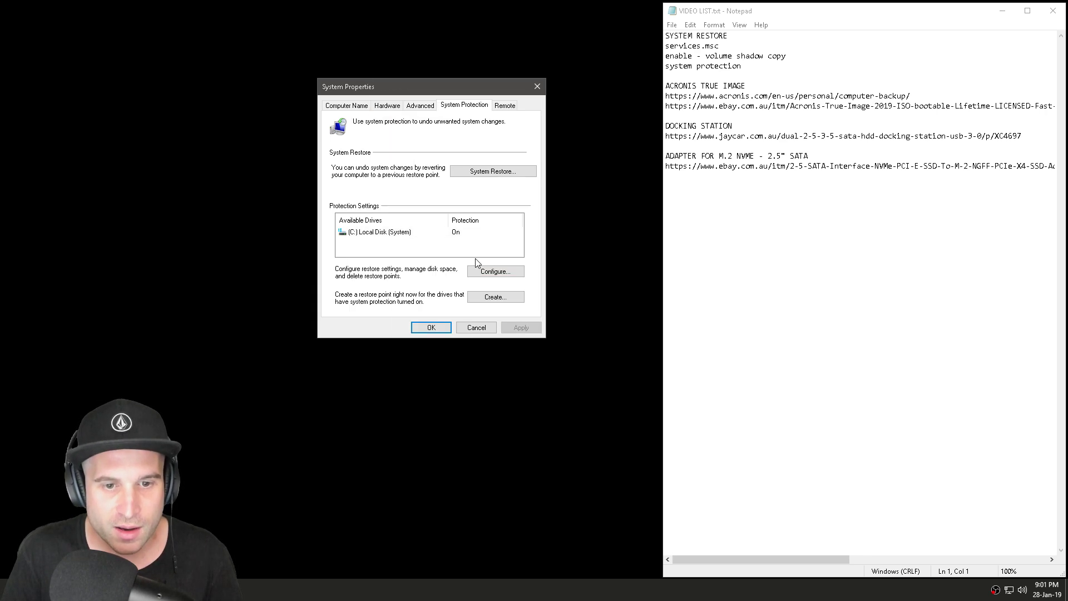
# Step: Create a restore point on drive C: with the description 'BACKUP'
pyautogui.click(501, 298)
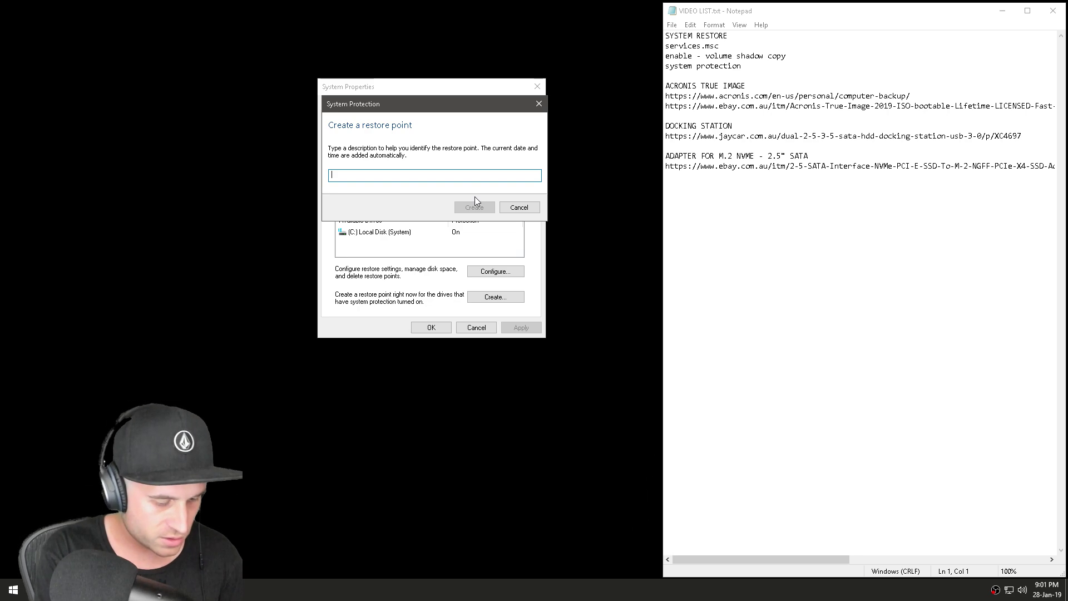
pyautogui.write('BACKUP')
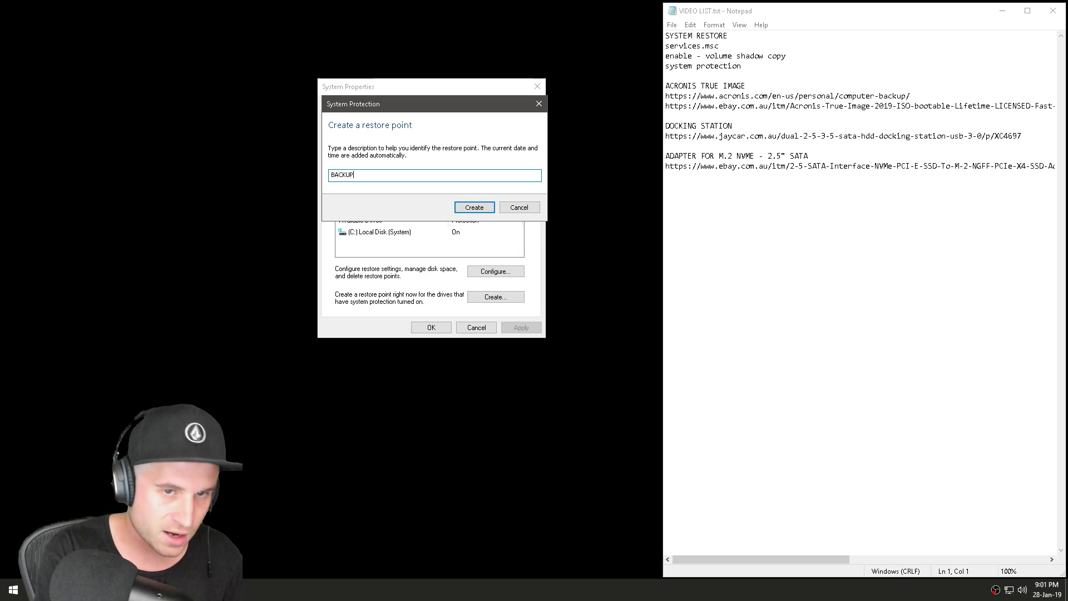
pyautogui.click(479, 208)
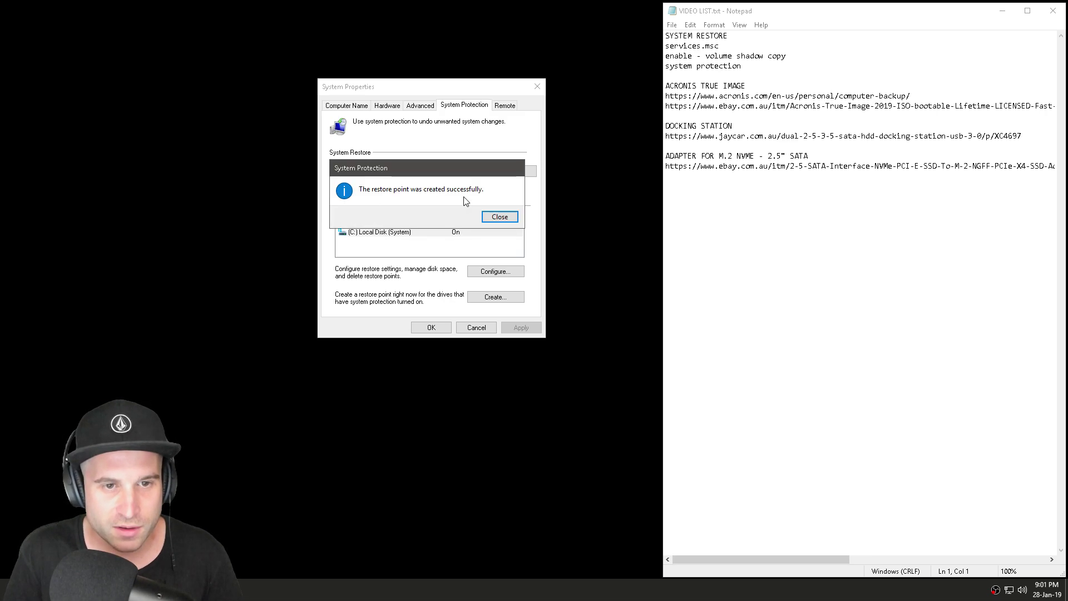
pyautogui.click(497, 218)
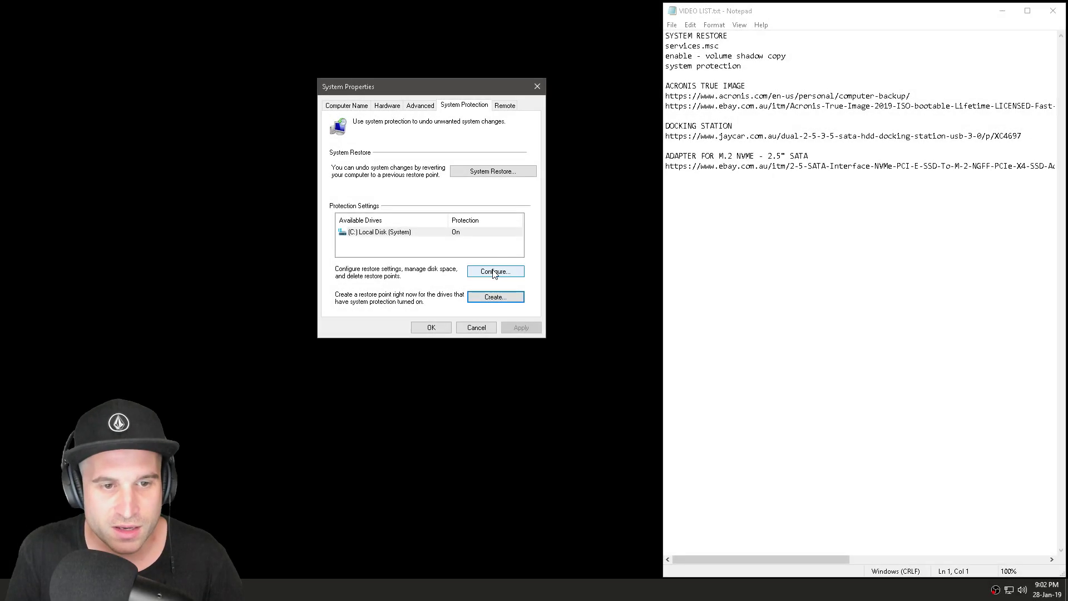
# Step: Cut C:'s cap to 1%, delete its restore points, disable protection, and close System Properties
pyautogui.click(492, 271)
pyautogui.moveTo(423, 282); pyautogui.dragTo(417, 282)
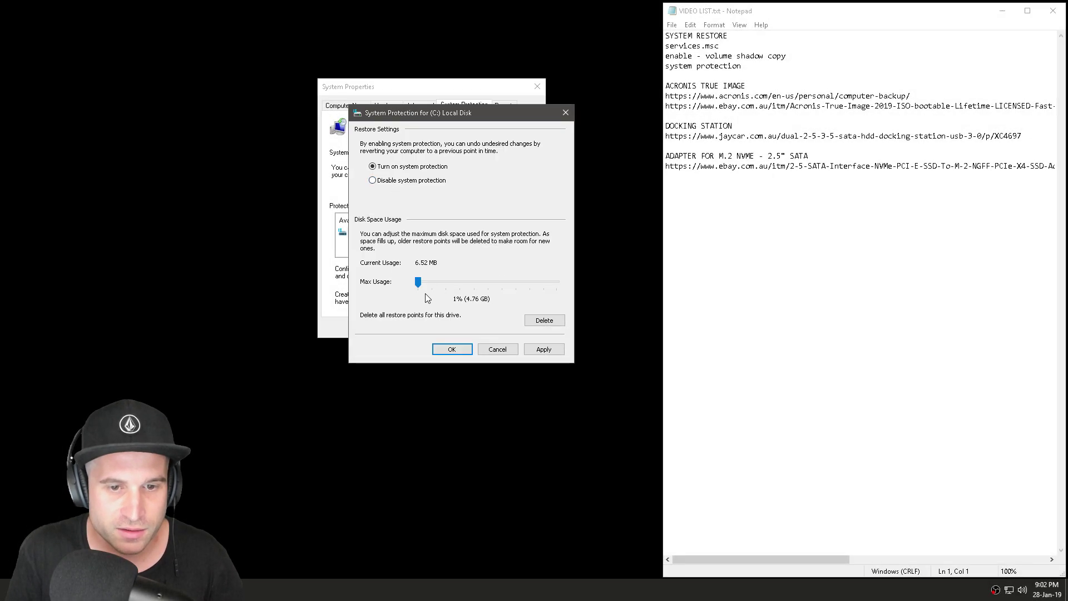
pyautogui.click(544, 319)
pyautogui.click(522, 255)
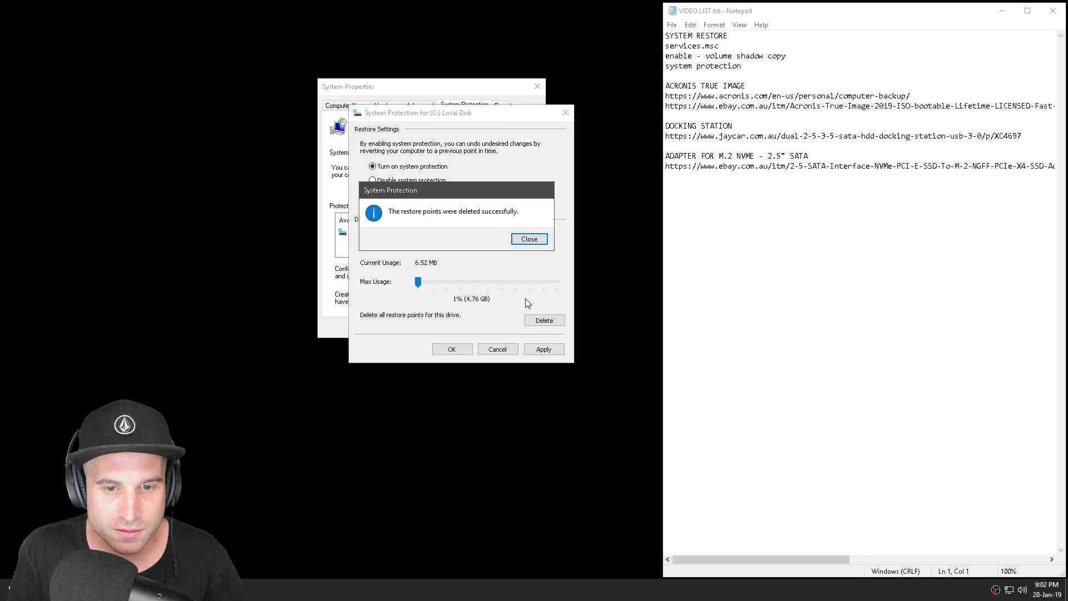
pyautogui.click(529, 236)
pyautogui.click(543, 349)
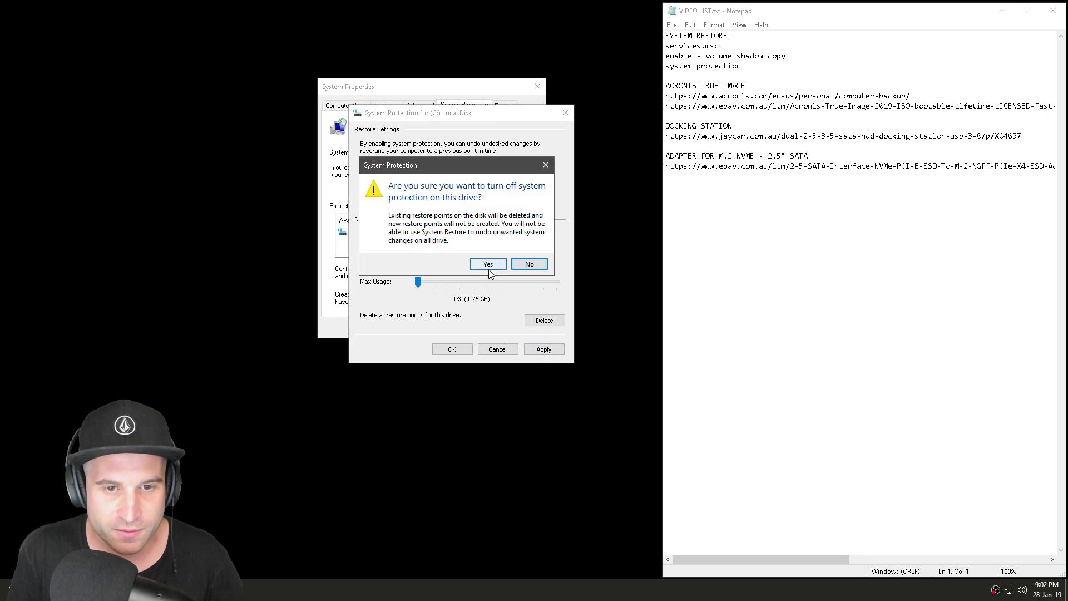
pyautogui.click(488, 266)
pyautogui.click(452, 349)
pyautogui.click(455, 232)
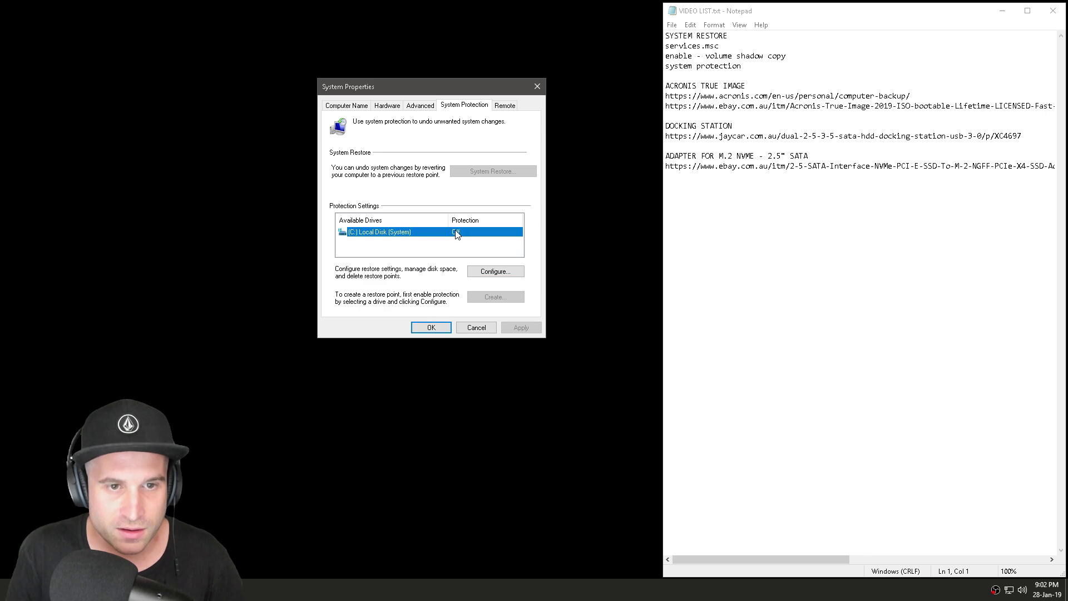
pyautogui.click(431, 327)
# Step: Run services.msc from the Run box to reopen Services
pyautogui.press('super+r')
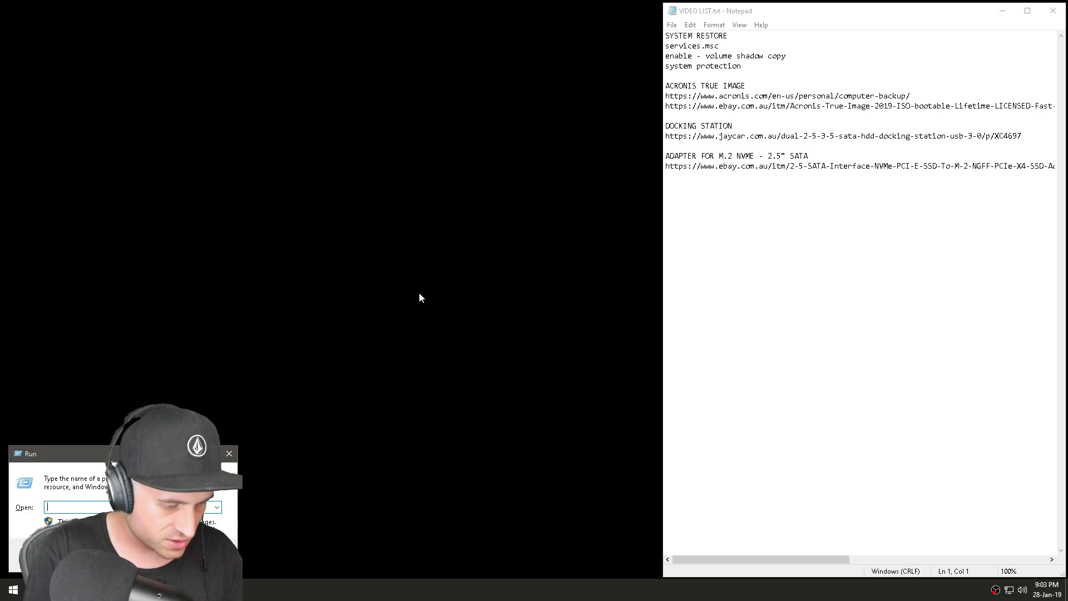
pyautogui.write('services.')
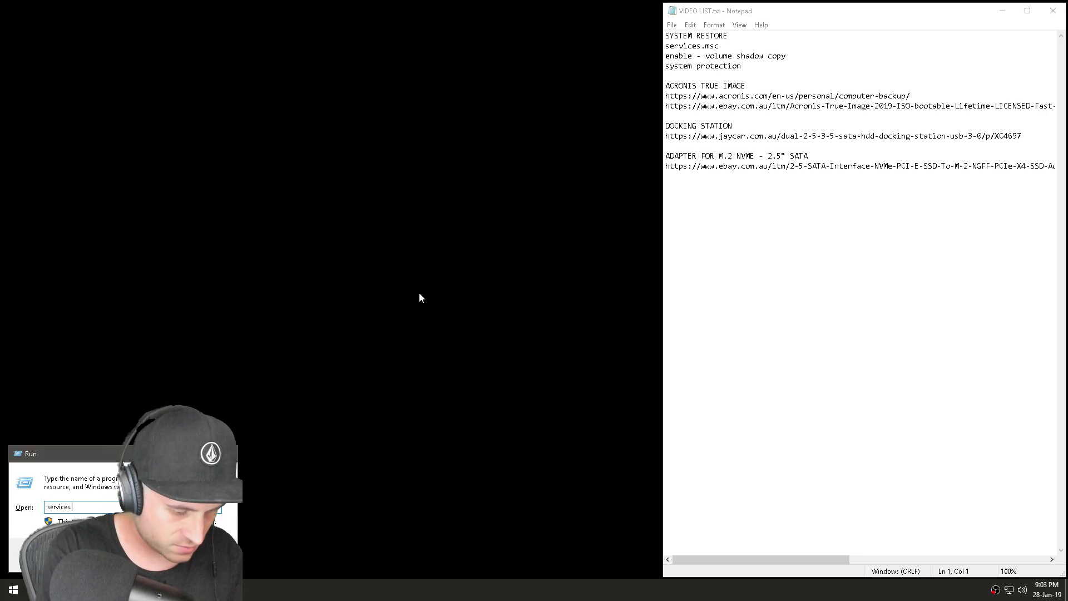
pyautogui.write('msc')
pyautogui.press('Return')
# Step: Stop the Volume Shadow Copy service and set its startup type to Disabled
pyautogui.click(269, 220)
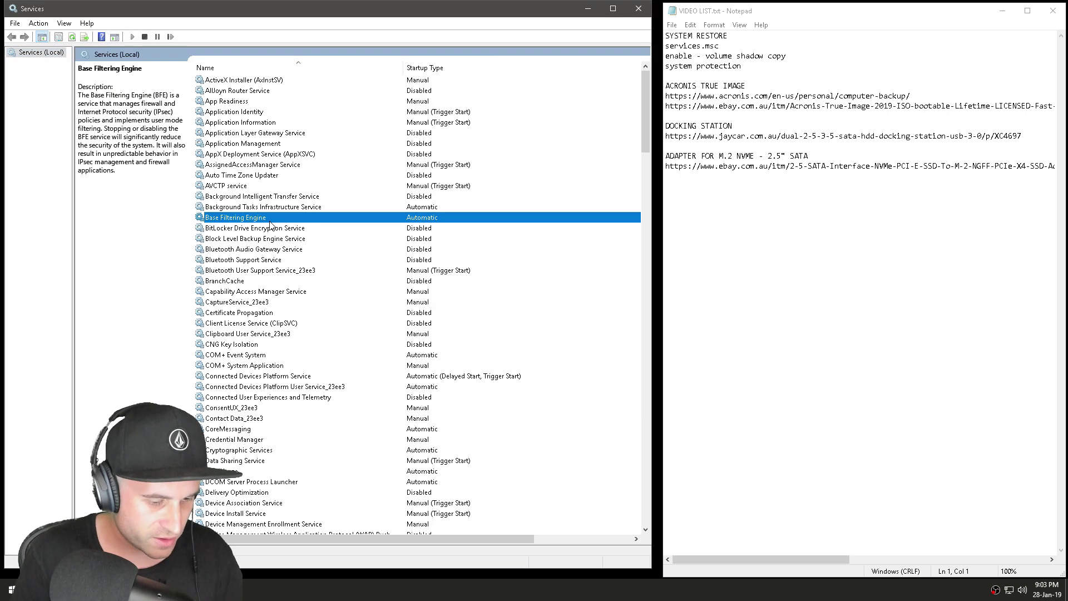
pyautogui.press('v')
pyautogui.doubleClick(244, 92)
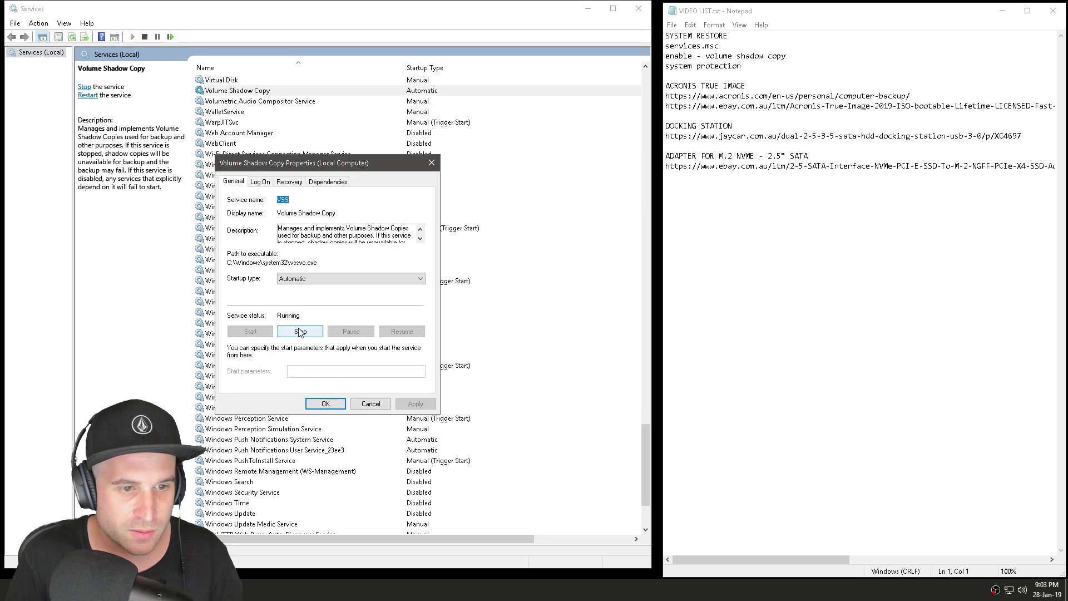
pyautogui.click(300, 332)
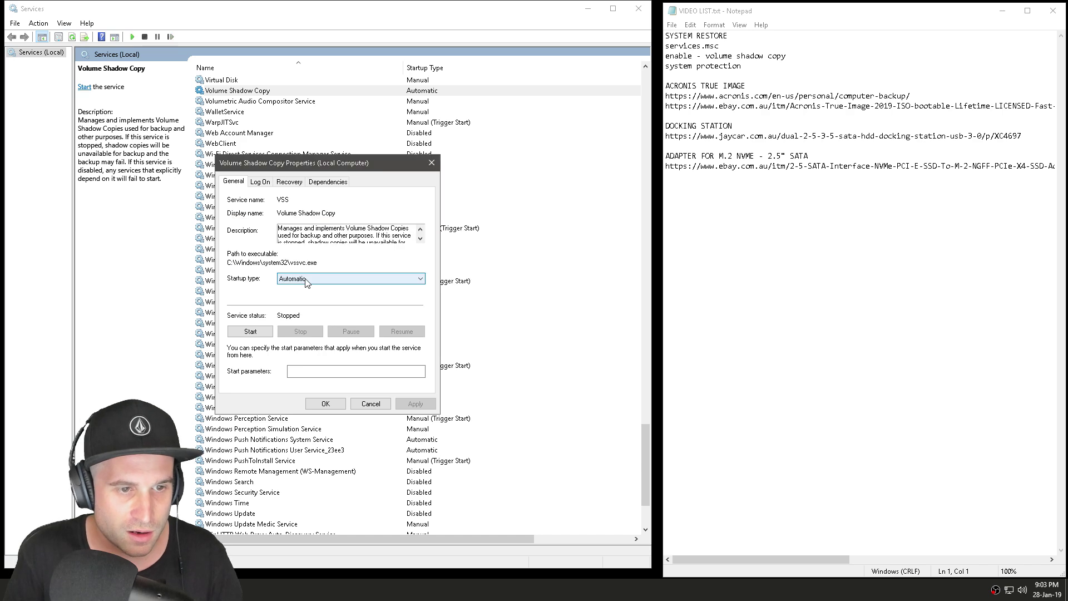
pyautogui.click(305, 283)
pyautogui.click(303, 313)
pyautogui.click(415, 404)
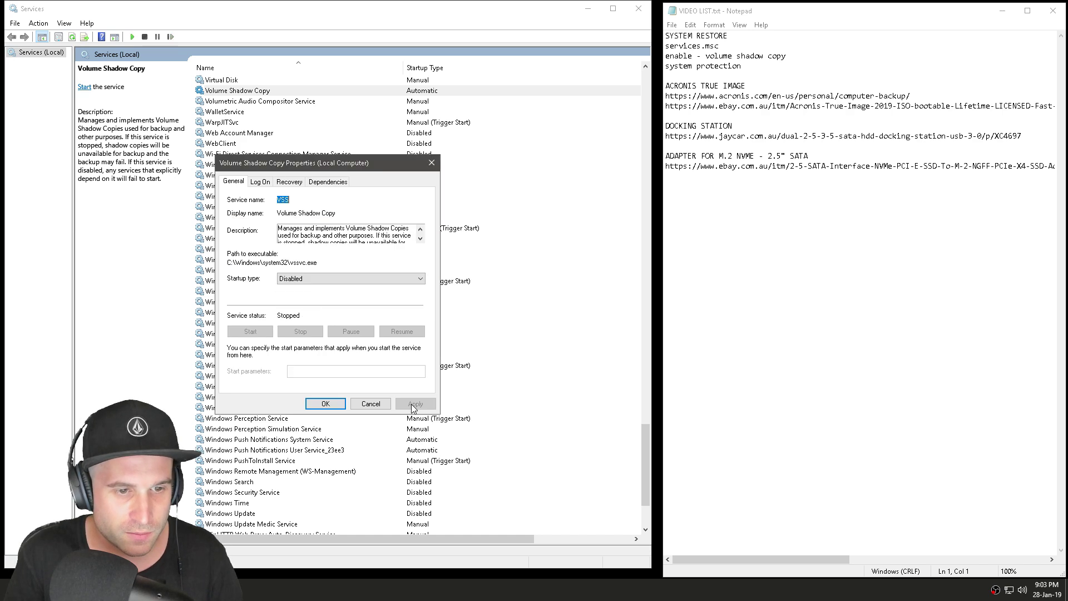
pyautogui.click(326, 404)
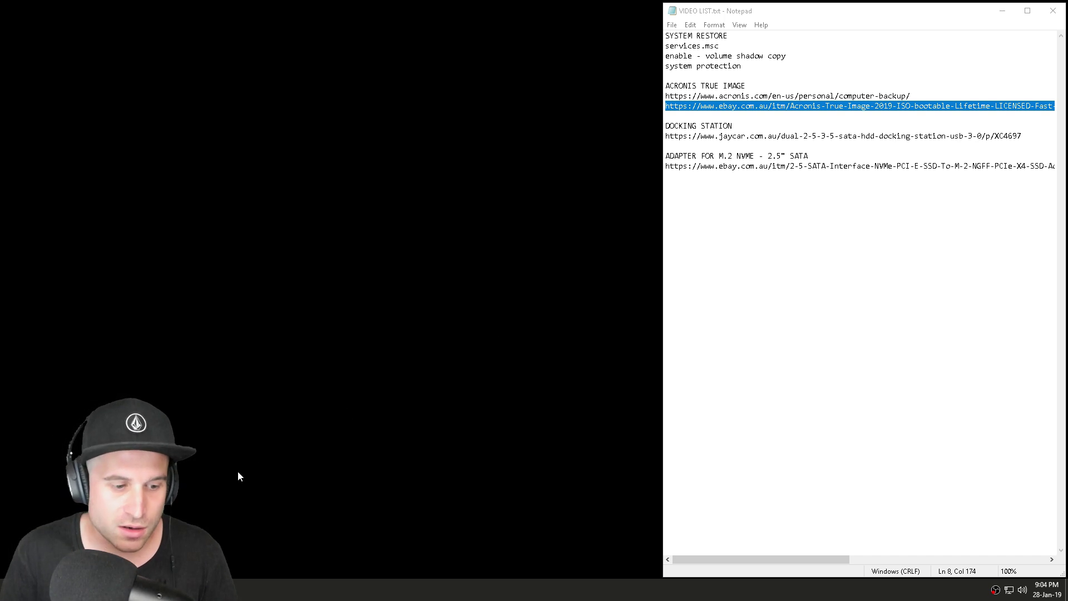
# Step: Compare the $49.99 Acronis website price with the US $3.98 eBay listing in Firefox
pyautogui.click(219, 590)
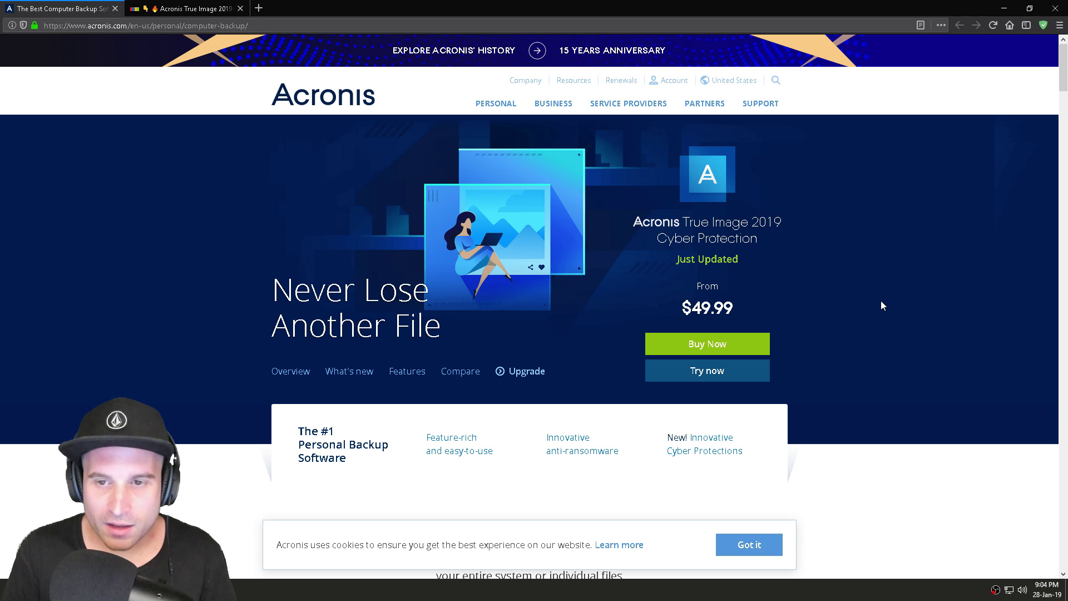
pyautogui.moveTo(733, 309); pyautogui.dragTo(681, 309)
pyautogui.click(733, 309)
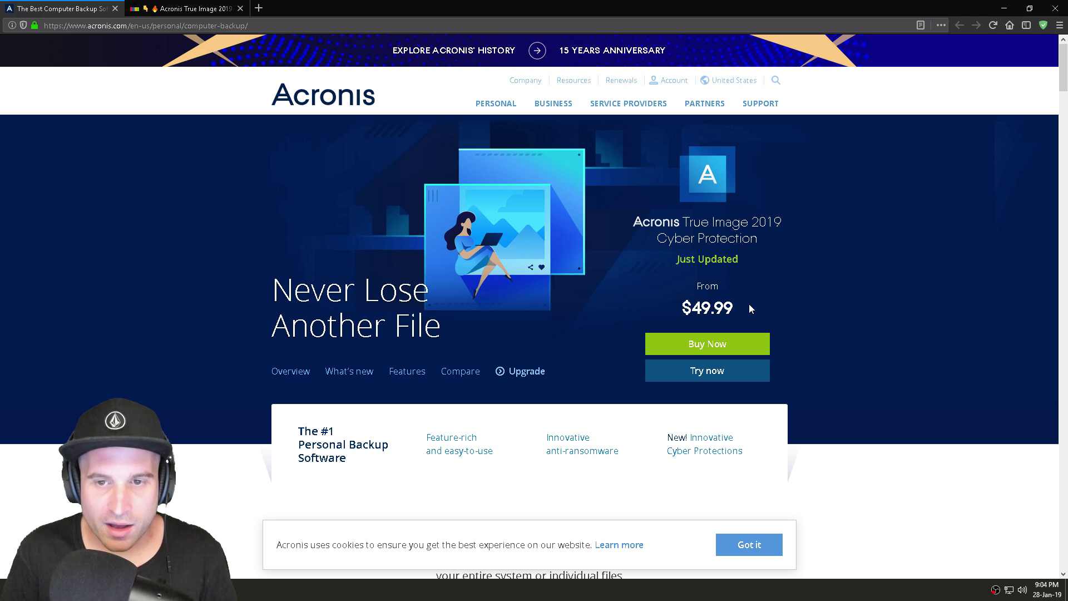
pyautogui.click(204, 14)
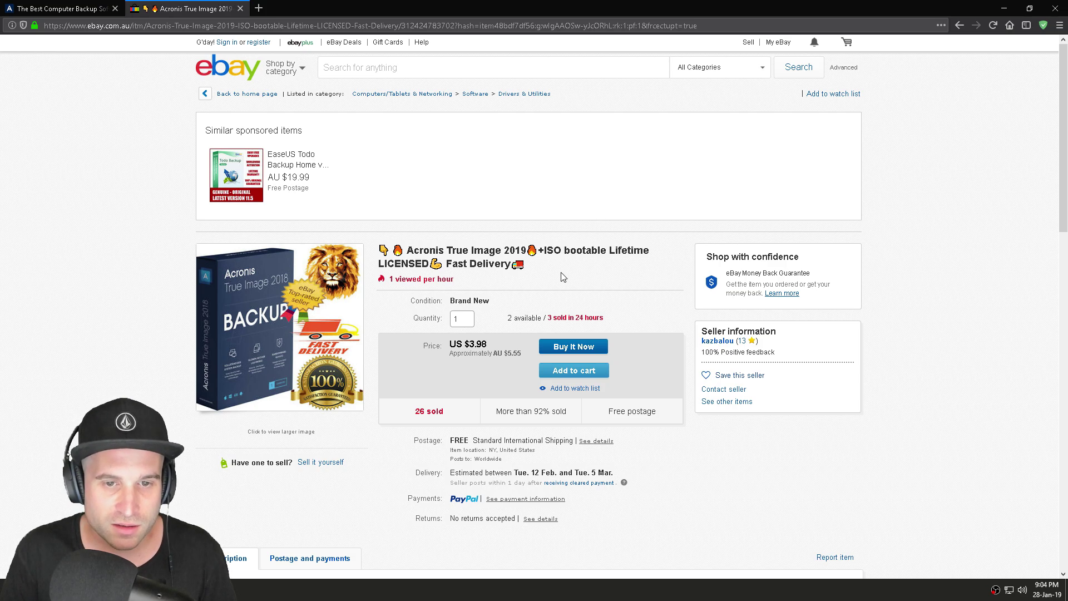
pyautogui.moveTo(488, 345)
pyautogui.mouseDown()
pyautogui.moveTo(466, 345)
pyautogui.moveTo(520, 357)
pyautogui.moveTo(493, 356)
pyautogui.mouseUp()
pyautogui.click(523, 354)
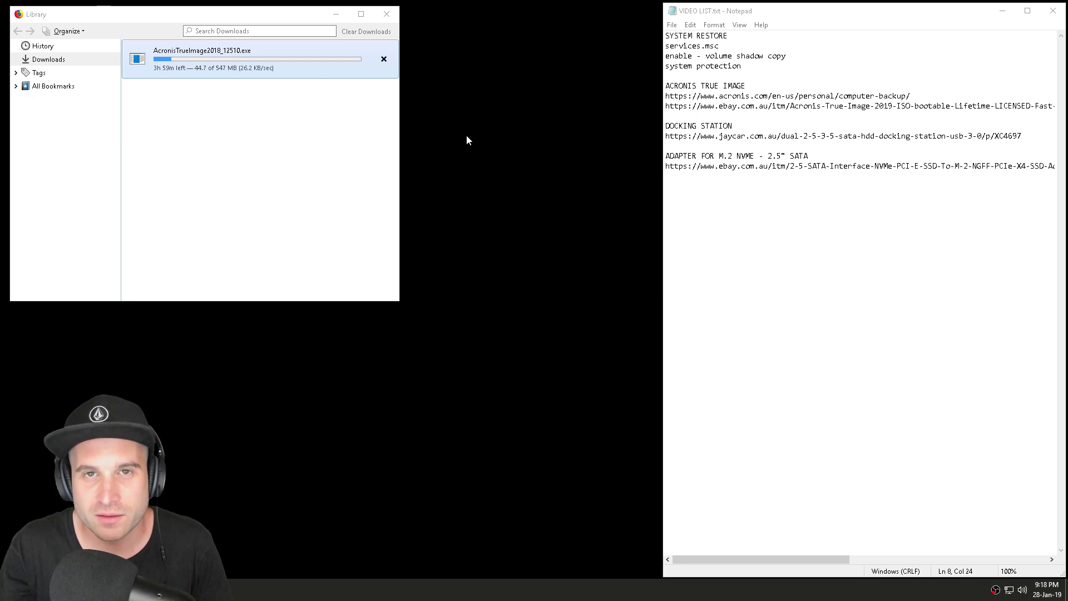
# Step: Bring the Notepad video notes back to the front
pyautogui.click(758, 88)
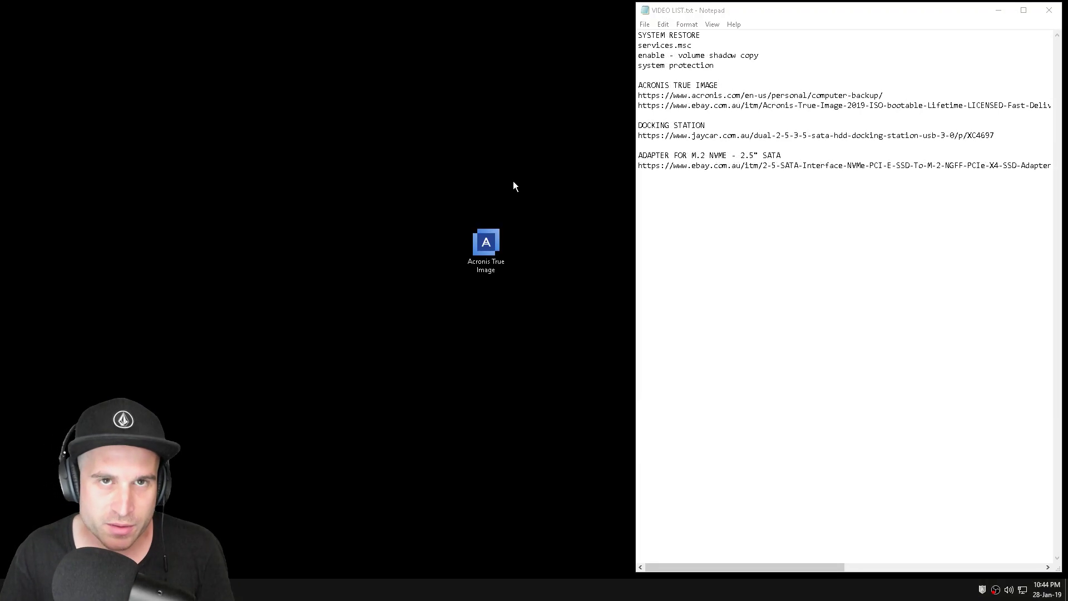
# Step: Launch Acronis True Image, start Clone Disk in Manual mode, and choose NVMe Samsung Disk 1 as source
pyautogui.doubleClick(487, 247)
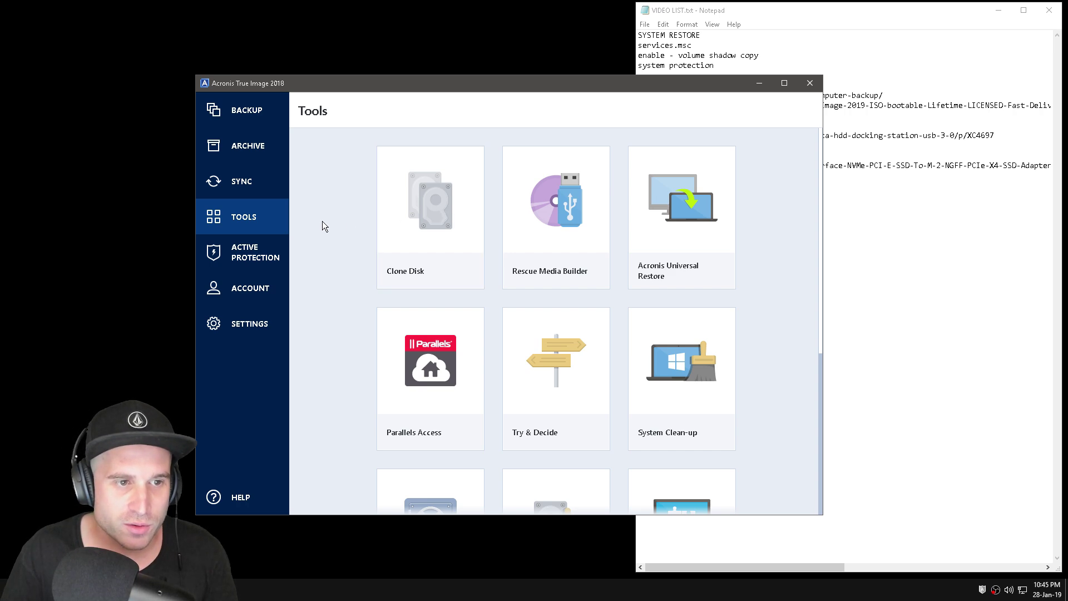
pyautogui.click(426, 221)
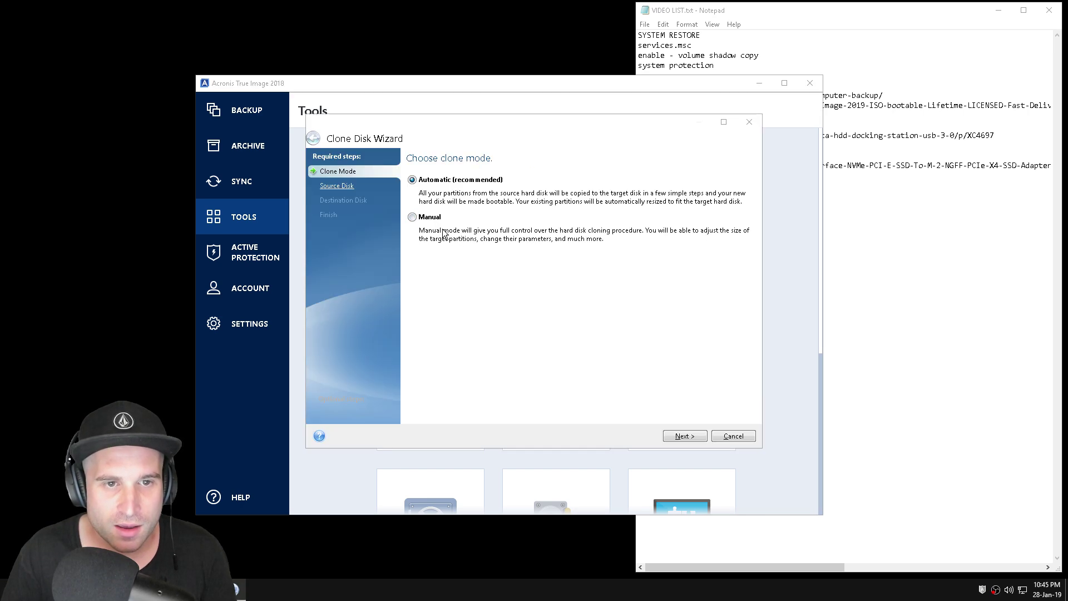
pyautogui.click(413, 220)
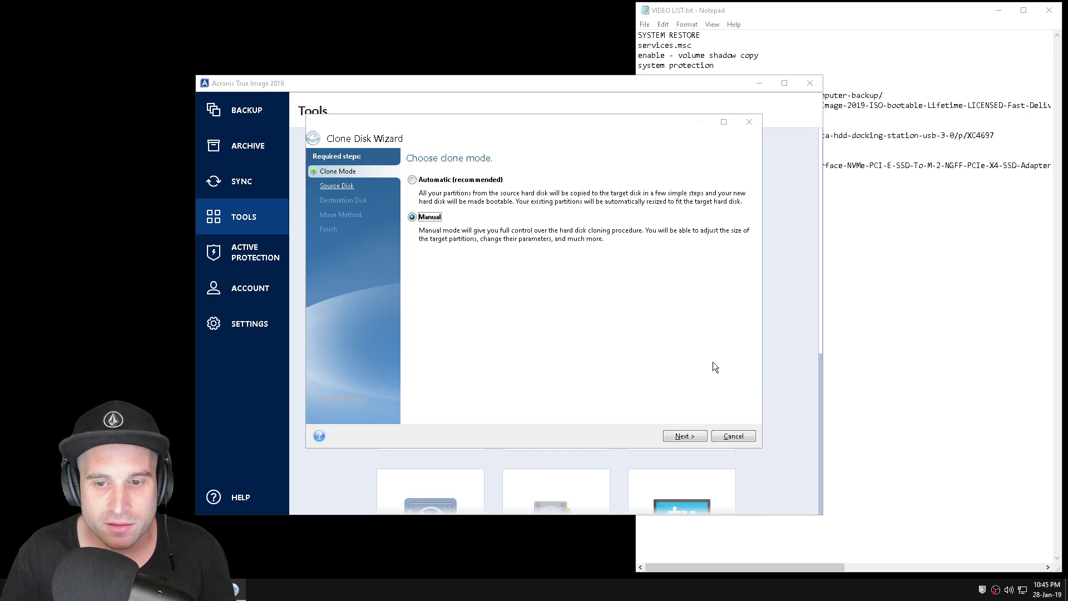
pyautogui.click(689, 437)
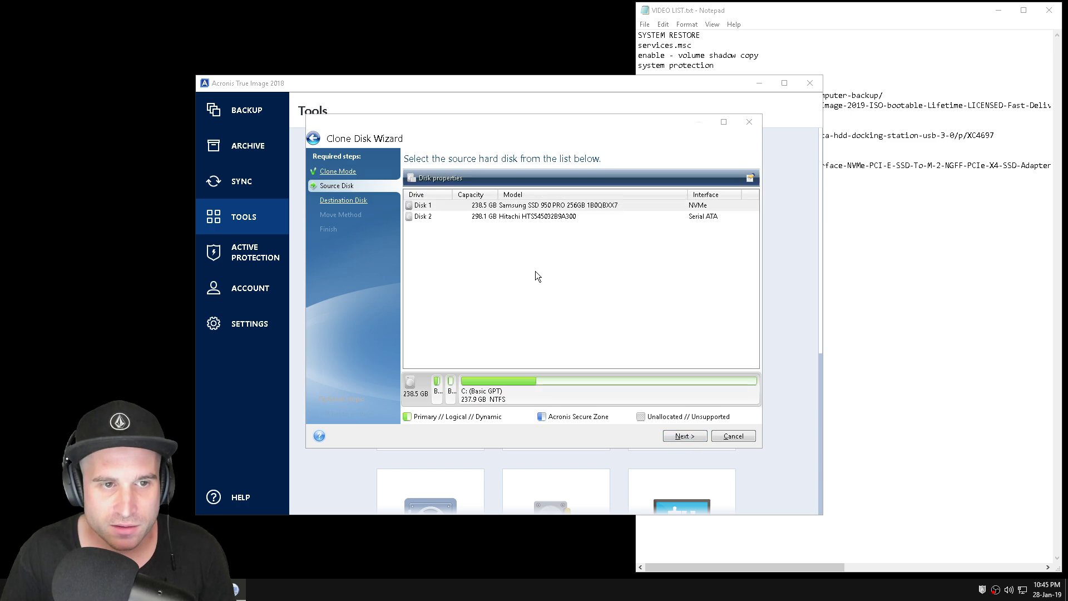
pyautogui.click(431, 205)
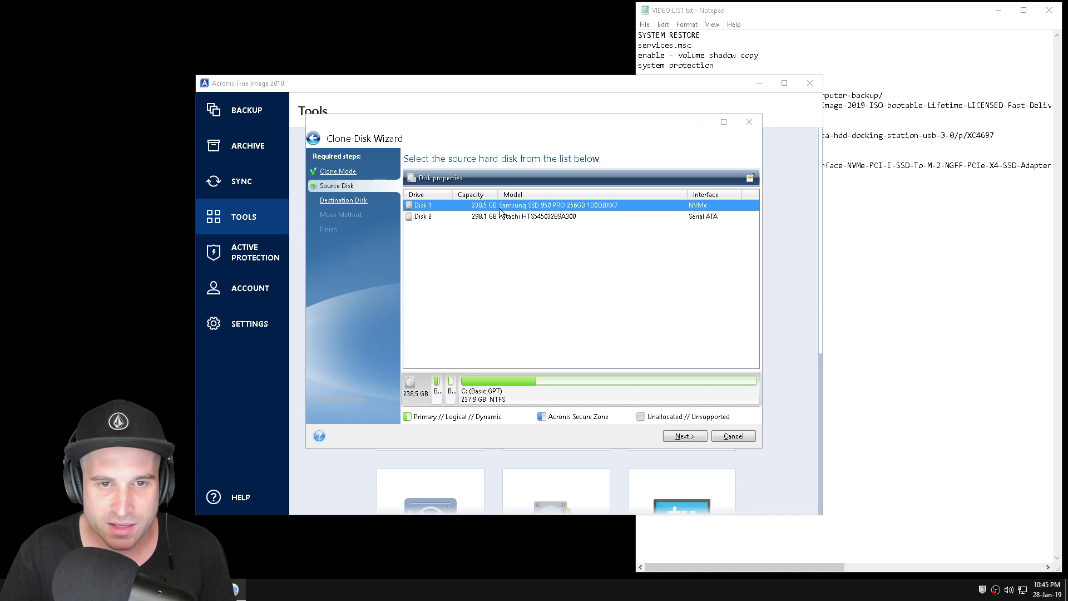
pyautogui.click(691, 436)
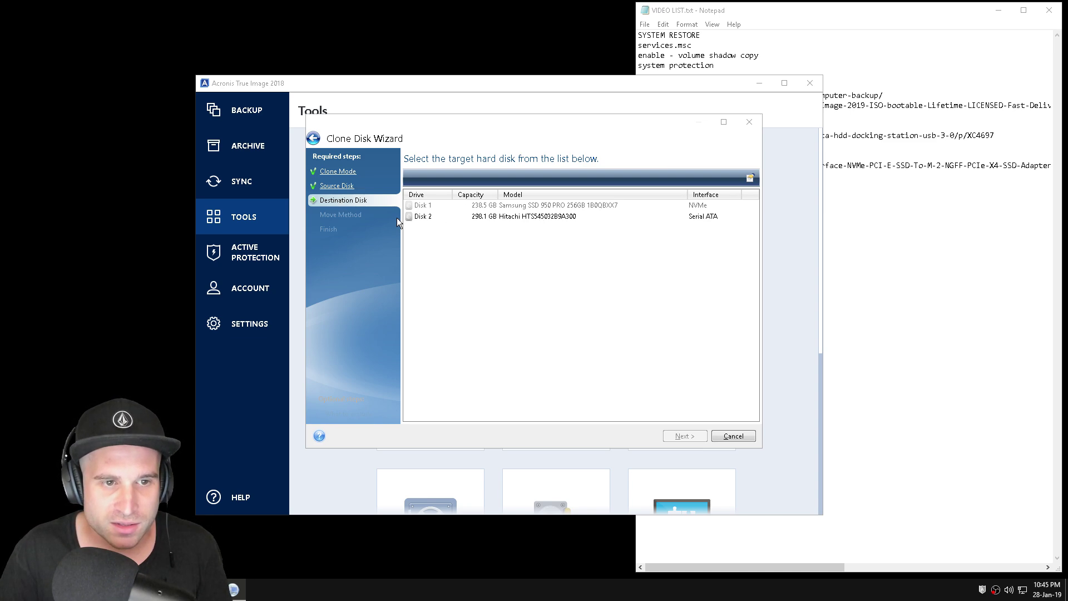
# Step: Choose the 298.1 GB Hitachi Disk 2 as the clone destination and approve deleting its partitions
pyautogui.click(518, 218)
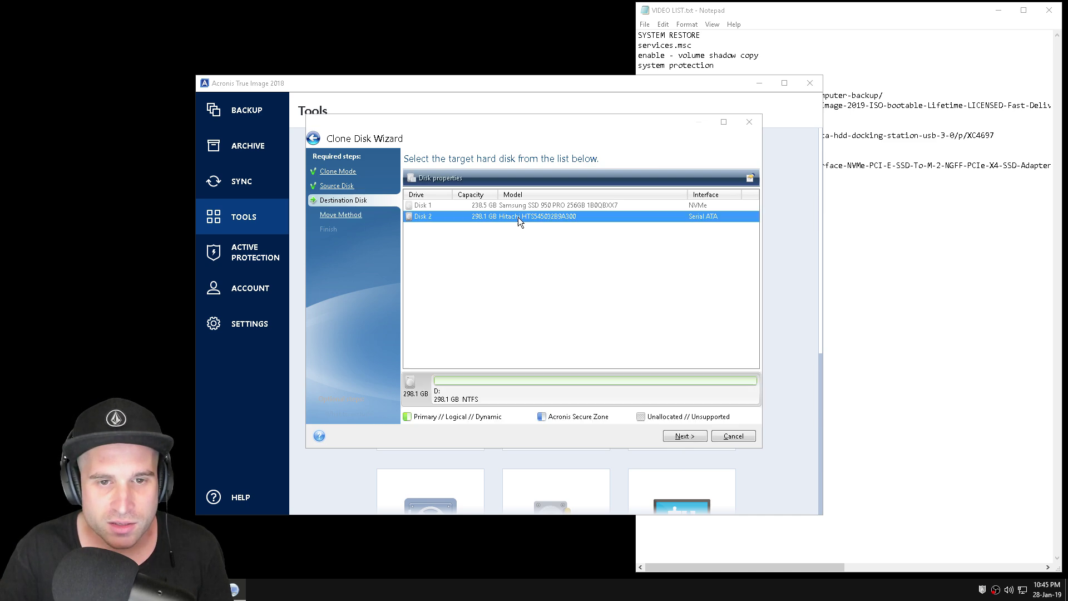
pyautogui.click(685, 437)
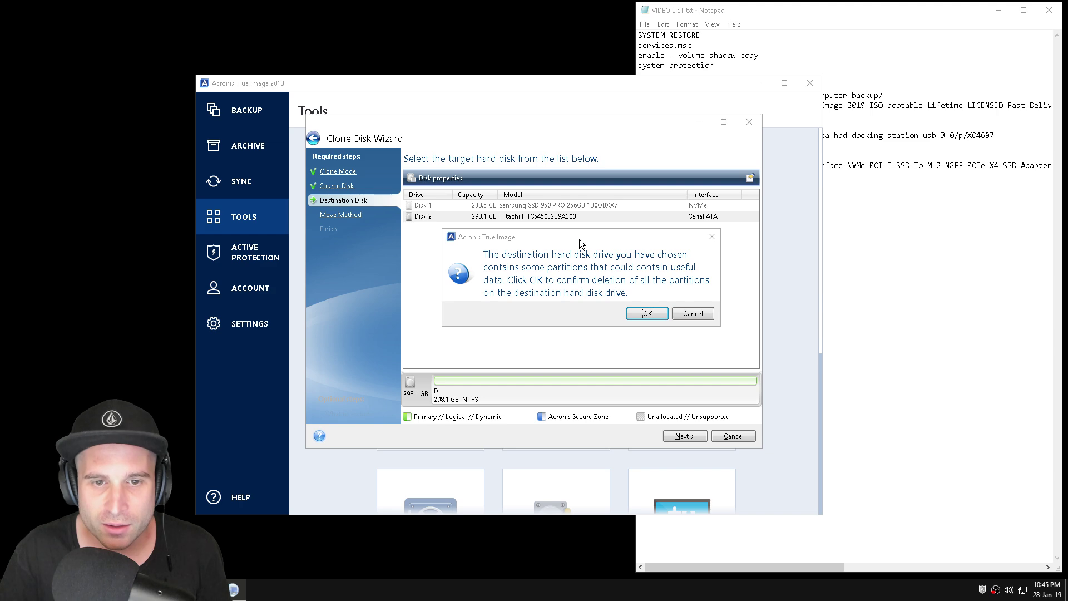
pyautogui.click(647, 313)
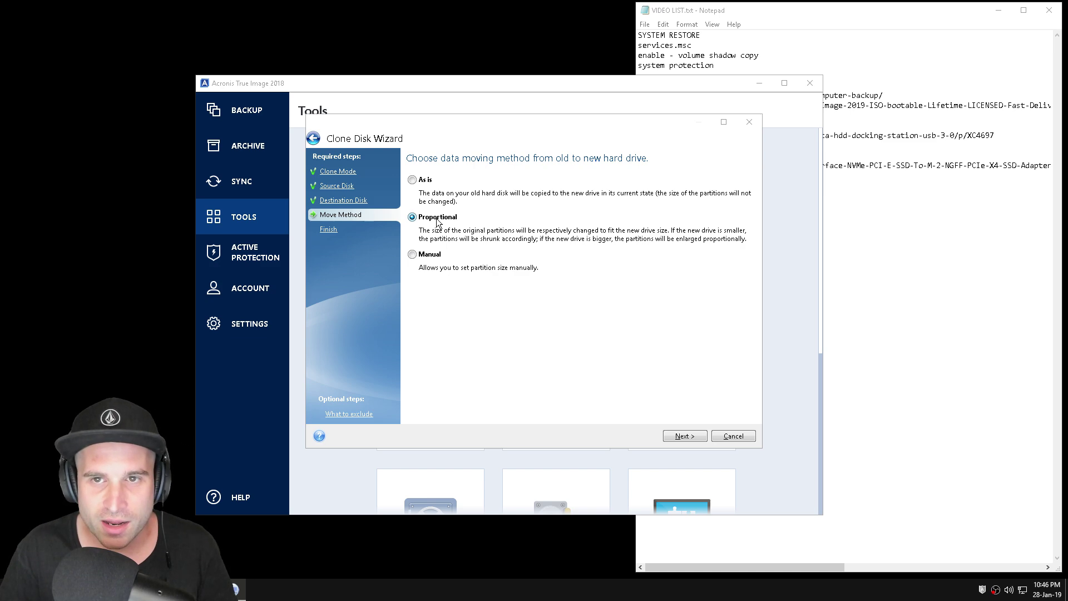
# Step: Highlight the DOCKING STATION heading in the notes, then keep Proportional and advance to the Summary
pyautogui.click(737, 4)
pyautogui.moveTo(704, 128); pyautogui.dragTo(643, 128)
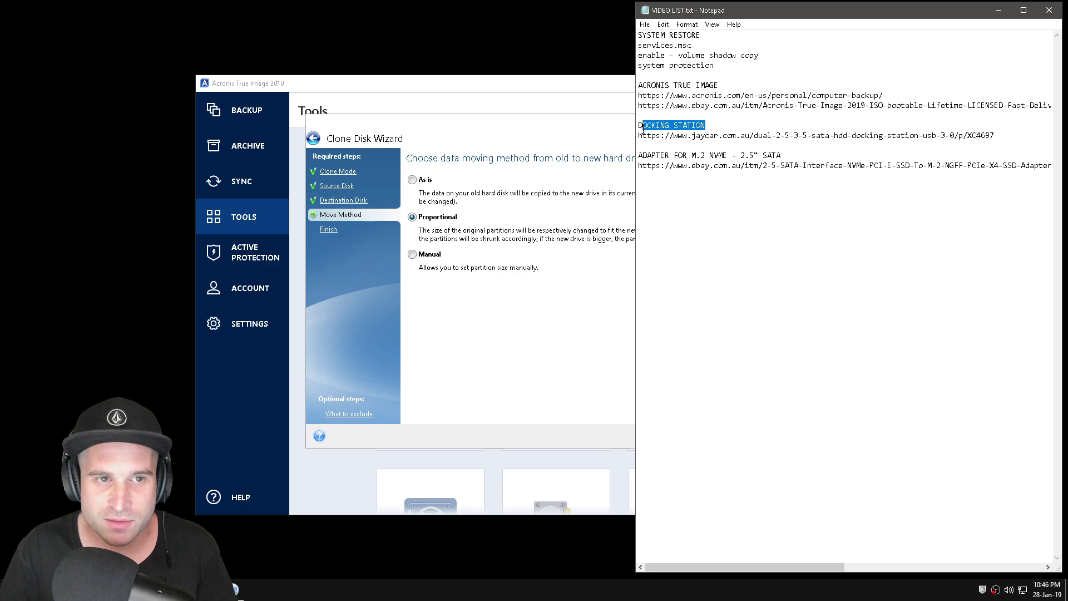
pyautogui.click(486, 132)
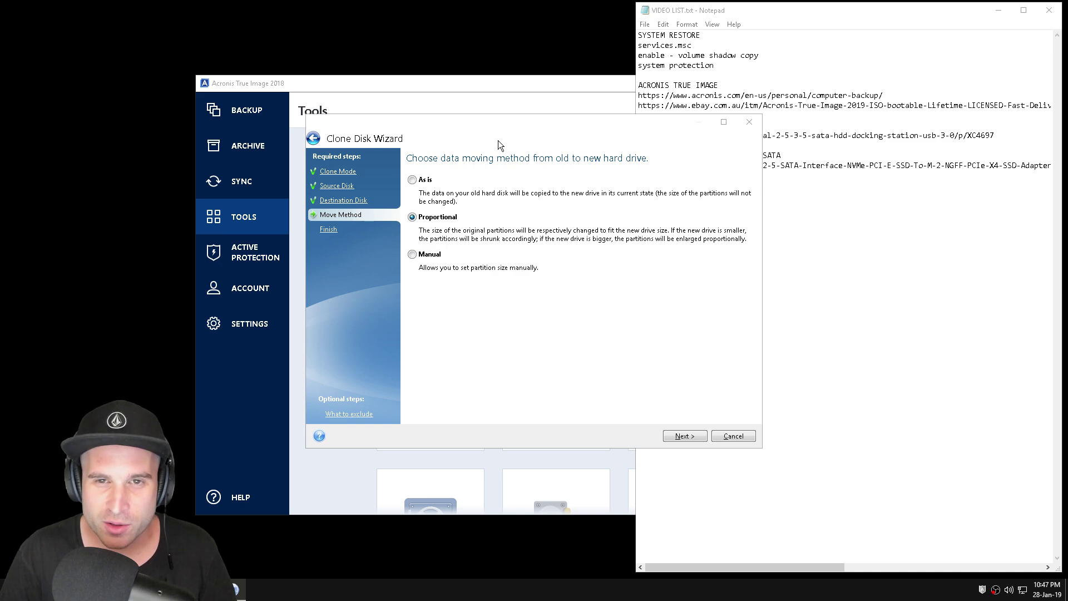
pyautogui.click(734, 17)
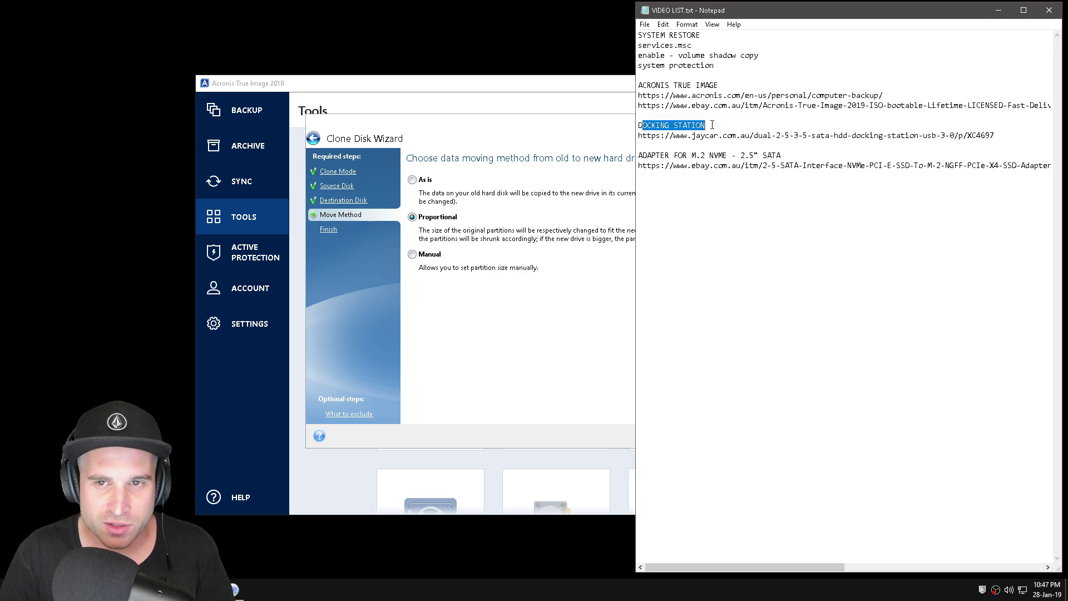
pyautogui.click(543, 139)
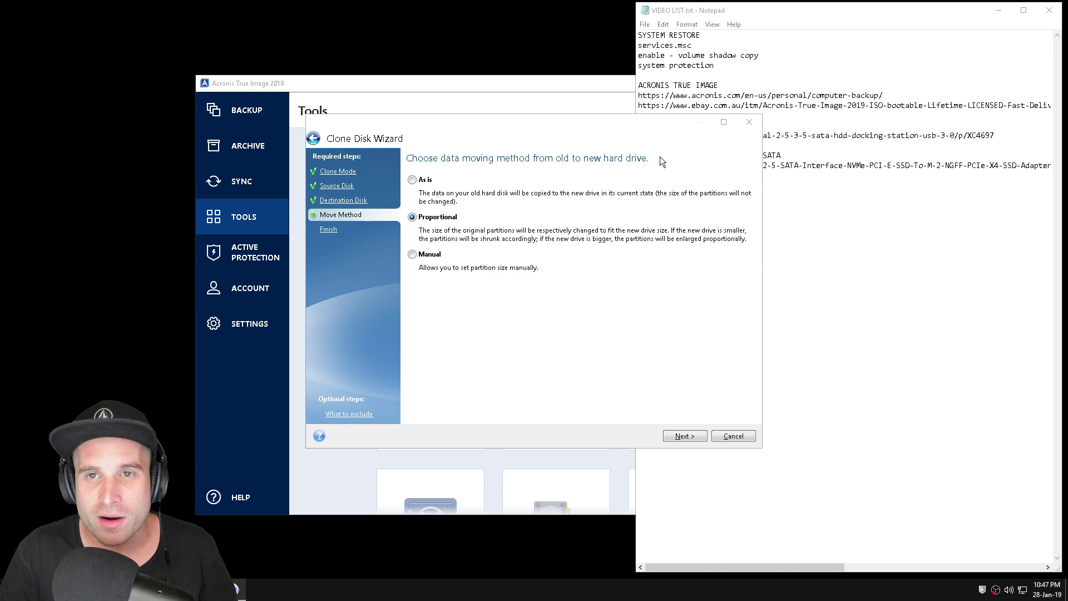
pyautogui.click(712, 20)
pyautogui.moveTo(706, 125); pyautogui.dragTo(643, 125)
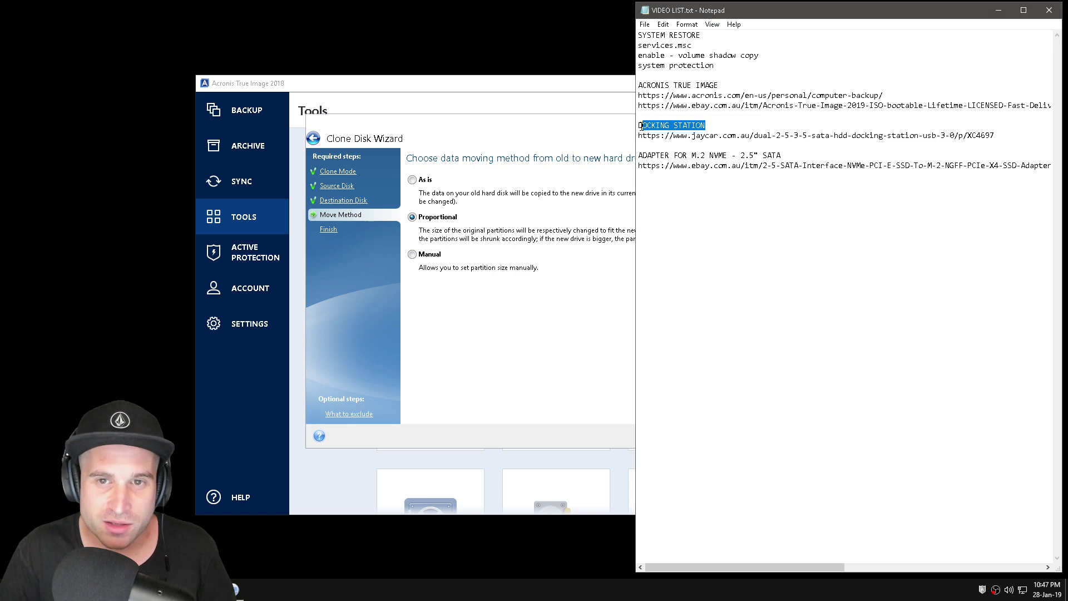
pyautogui.click(553, 158)
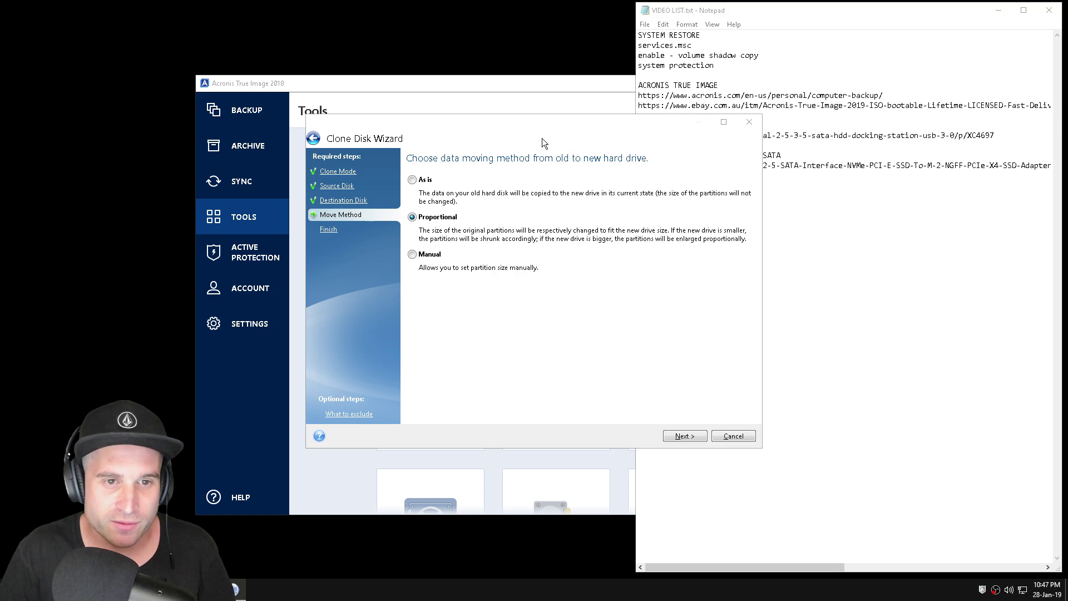
pyautogui.click(684, 436)
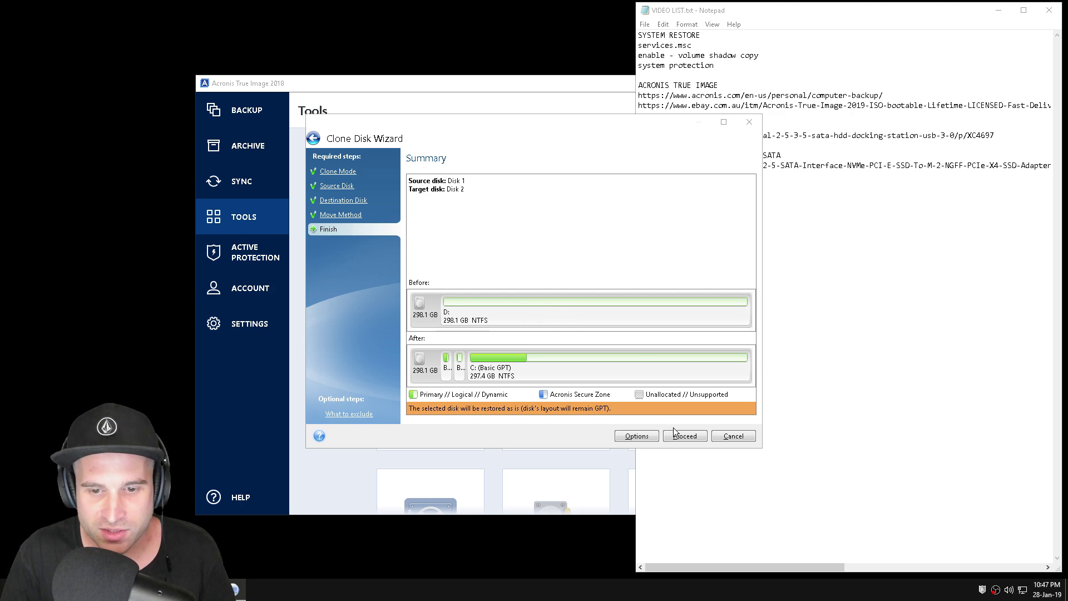
# Step: Start cloning Disk 1 onto Disk 2 and bring the progress window forward
pyautogui.click(684, 436)
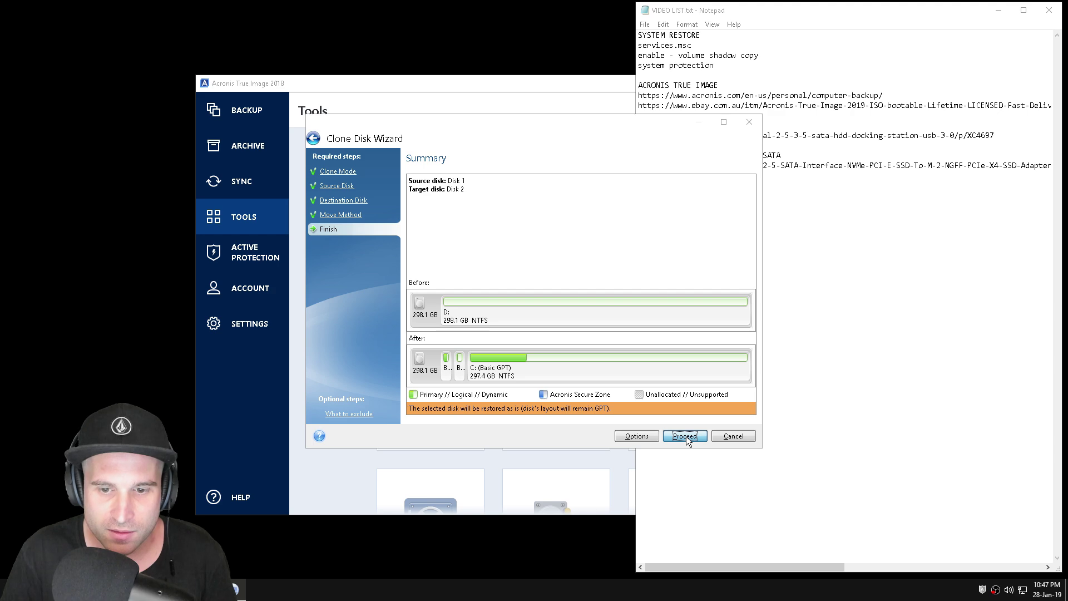
pyautogui.click(544, 233)
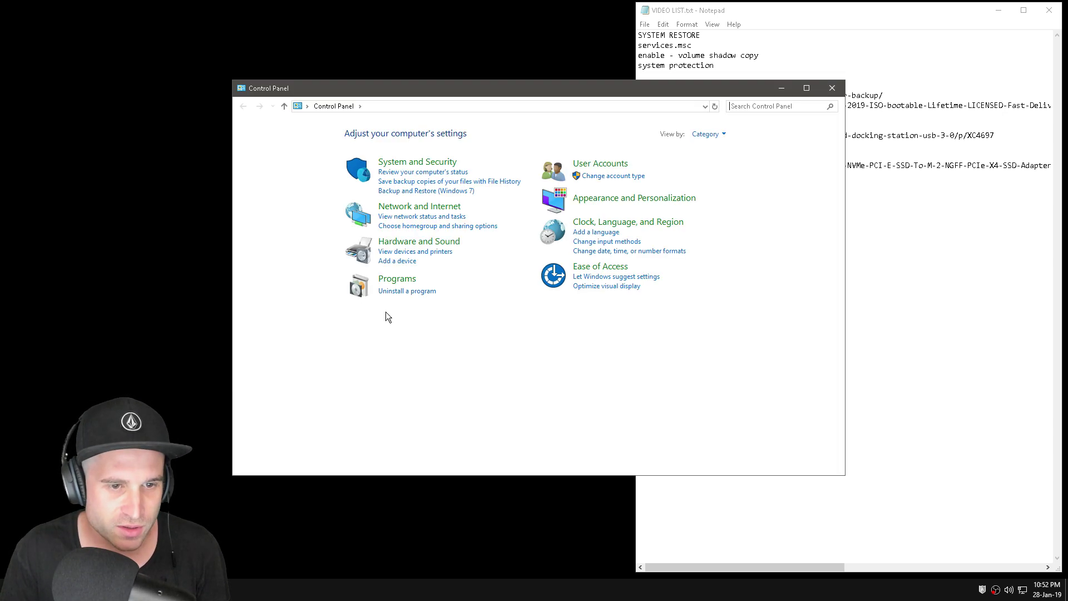
# Step: Check Programs and Features for Bonjour and Acronis entries, then close the list
pyautogui.click(399, 289)
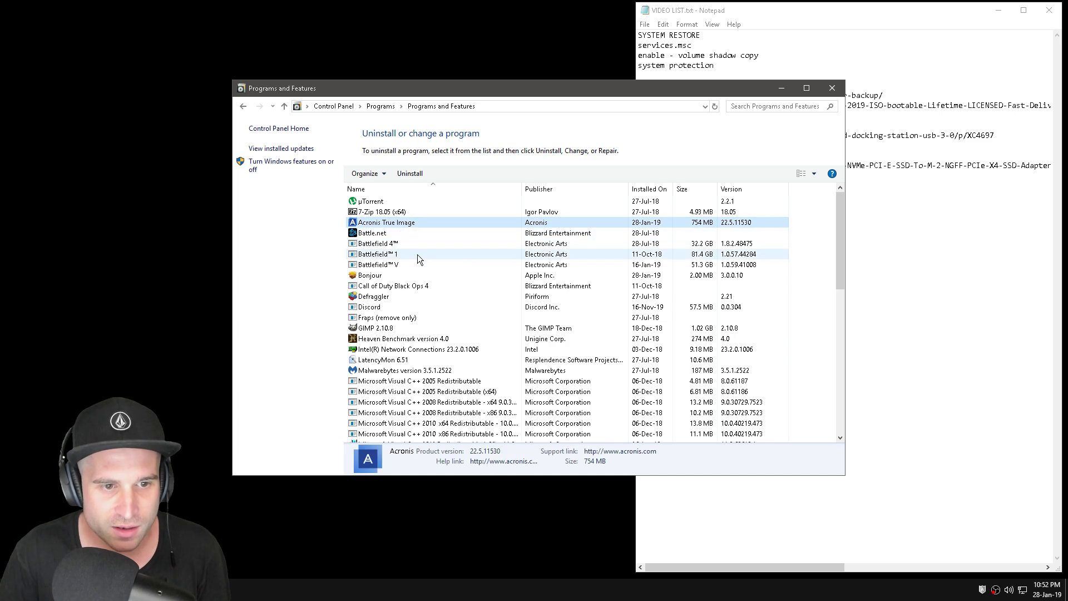
pyautogui.click(376, 278)
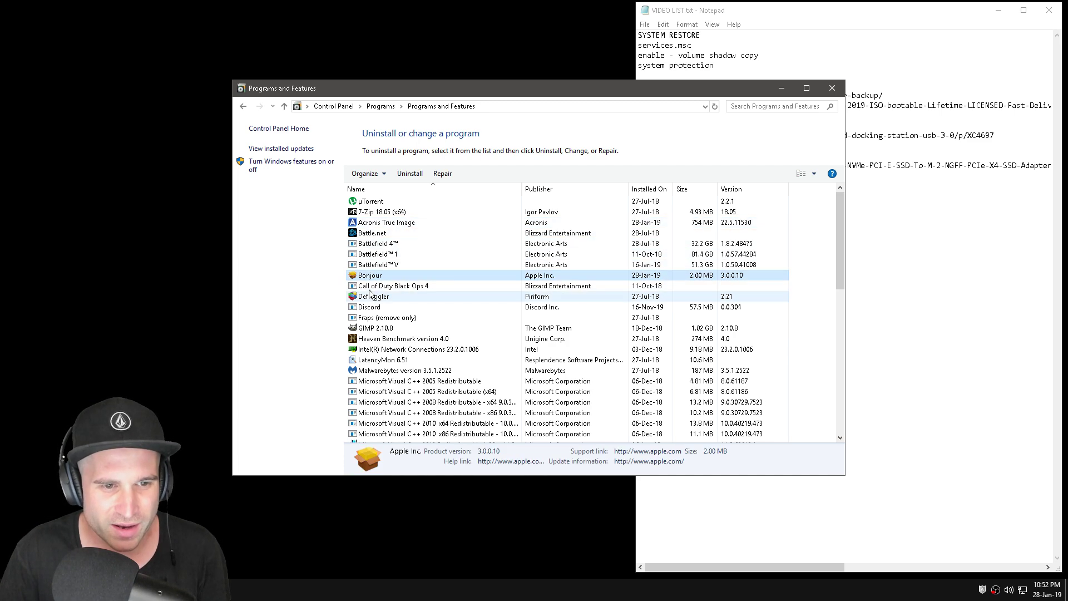
pyautogui.moveTo(841, 264); pyautogui.dragTo(833, 410)
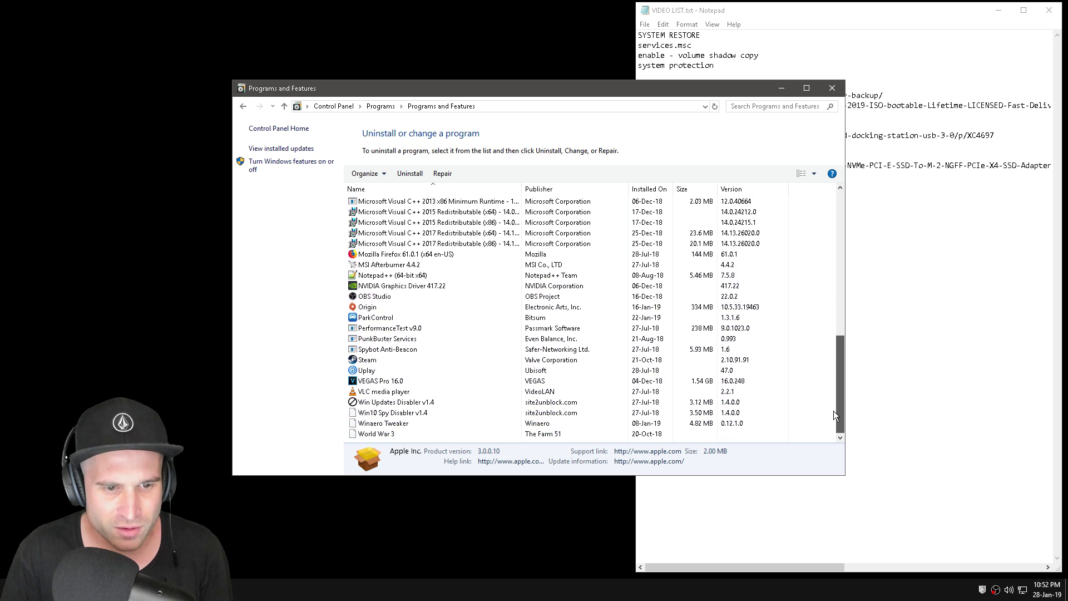
pyautogui.click(832, 88)
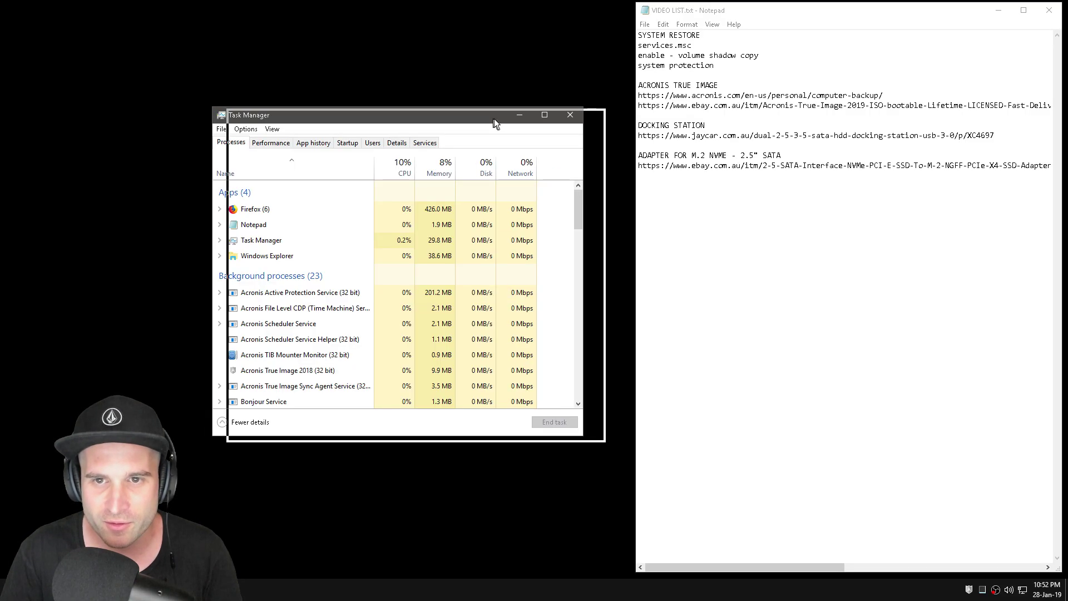
# Step: Review the Acronis File Level CDP, Sync Agent and Bonjour Service processes, then close Task Manager
pyautogui.scroll(-3, 667, 234)
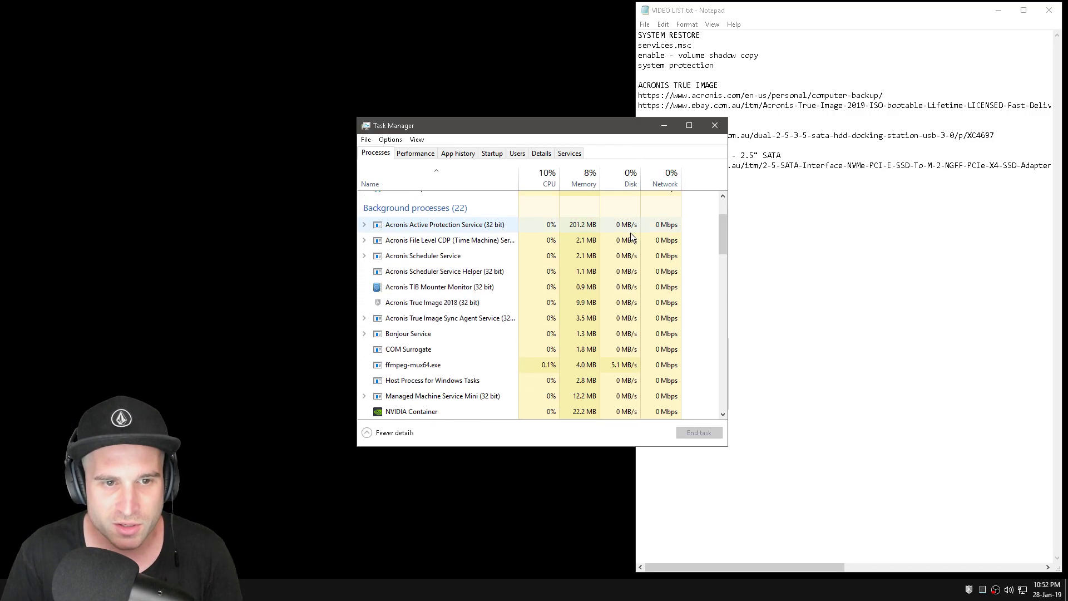
pyautogui.click(439, 239)
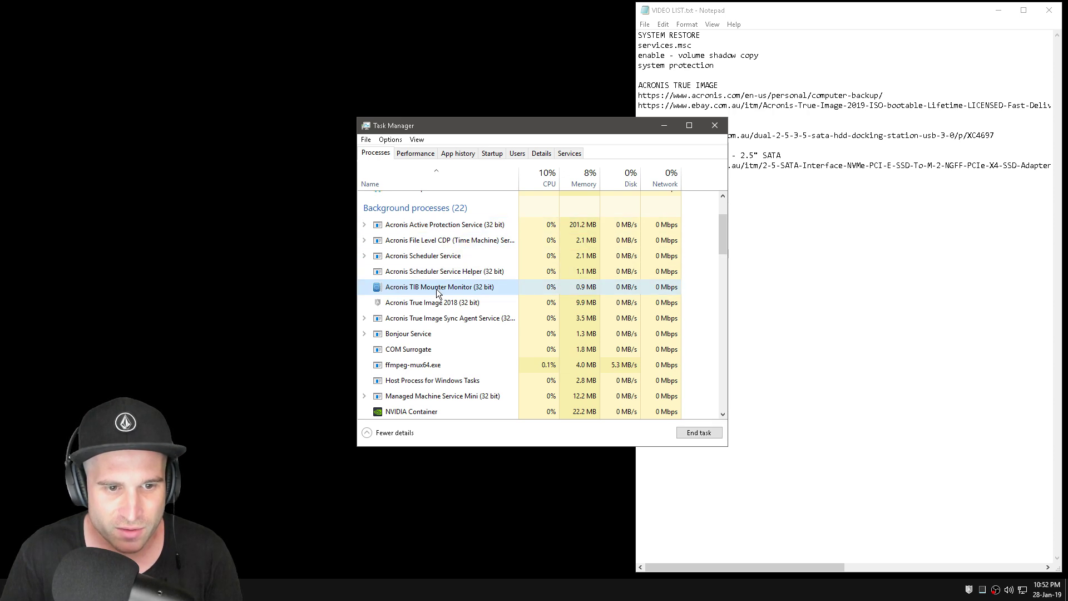
pyautogui.click(438, 319)
pyautogui.click(434, 333)
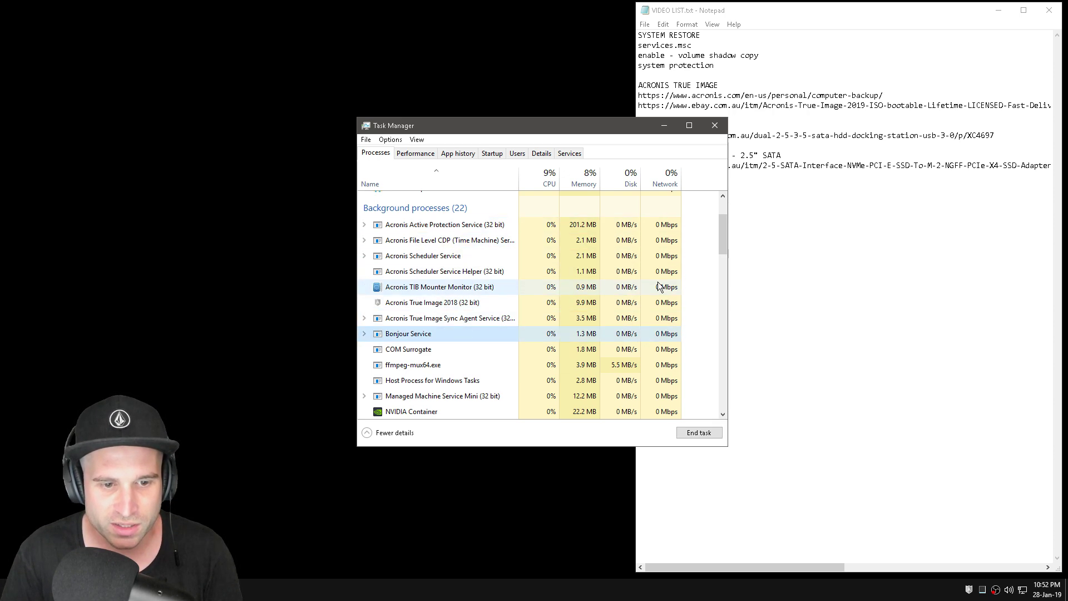
pyautogui.scroll(3, 722, 251)
pyautogui.click(711, 128)
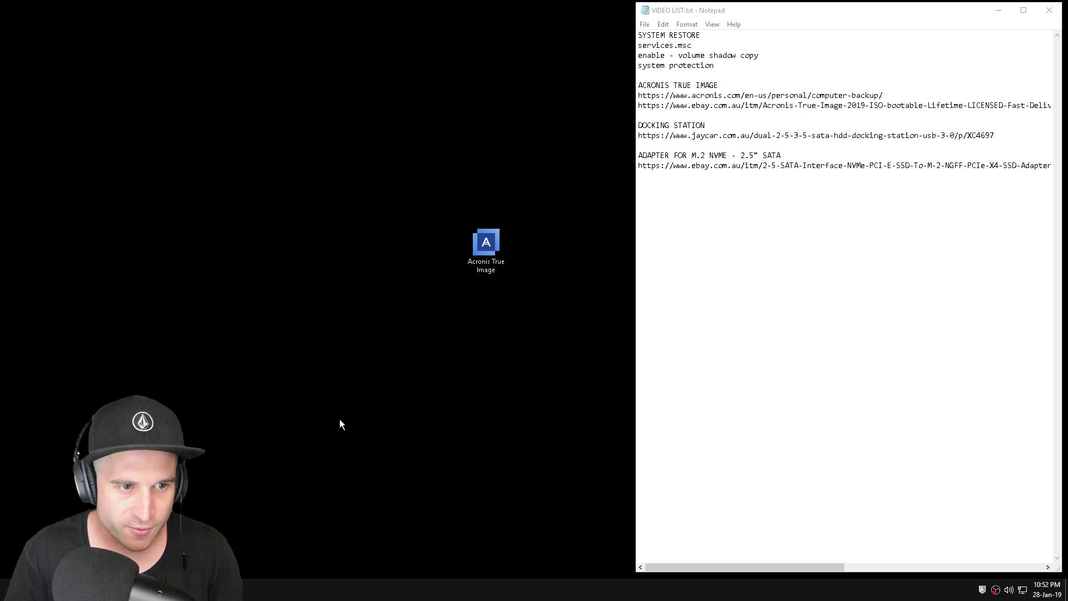
pyautogui.press('super+r')
# Step: Look for Acronis and Bonjour folders in C:\Program Files and Program Files (x86)
pyautogui.write('c:\\program files')
pyautogui.press('Return')
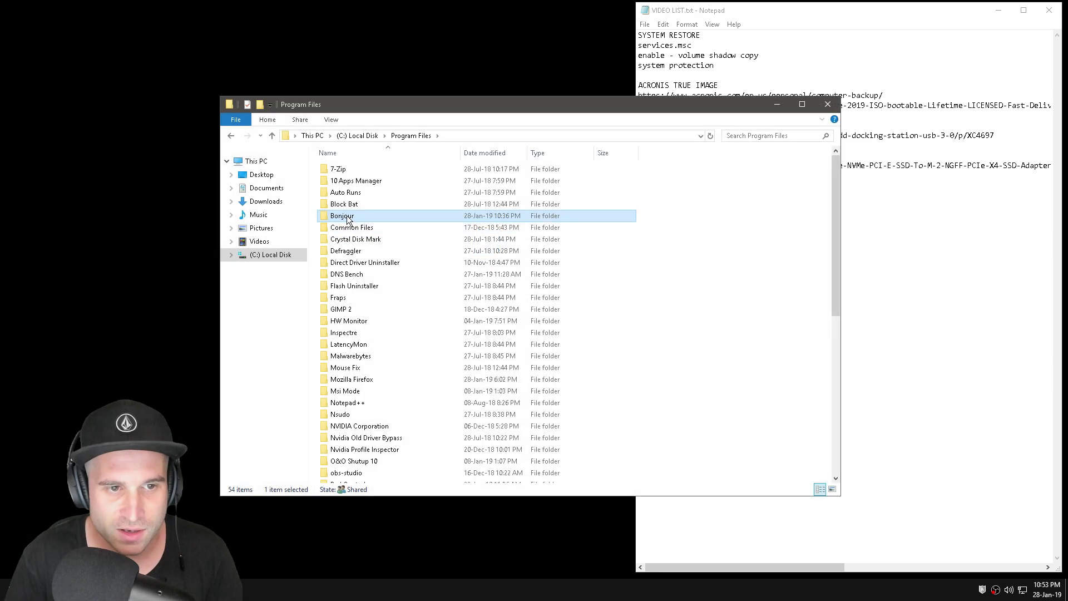
pyautogui.hotkey('alt', 'Up')
pyautogui.doubleClick(356, 192)
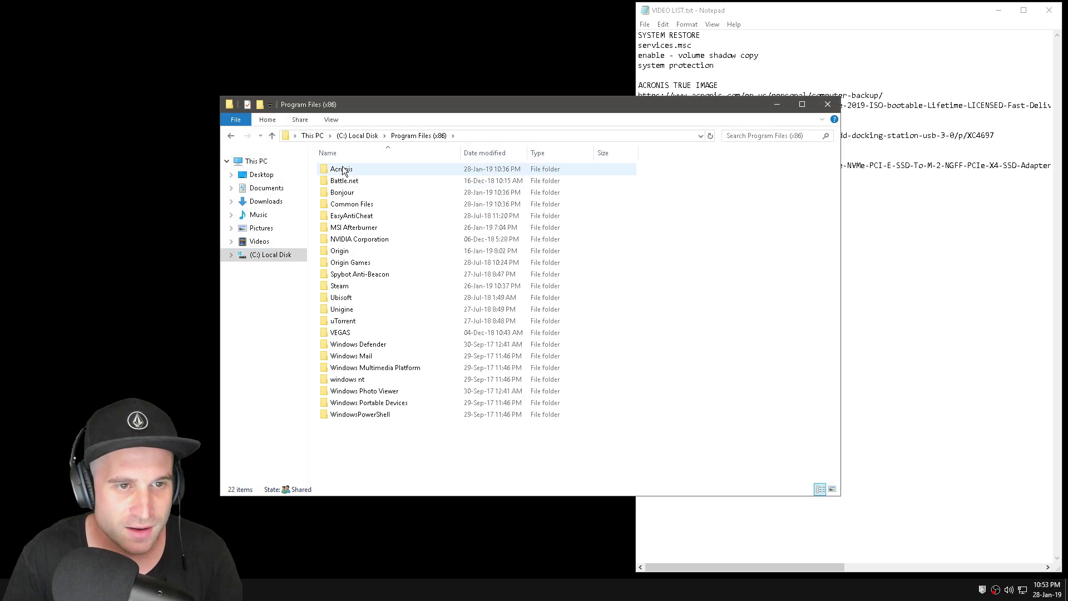
pyautogui.click(342, 167)
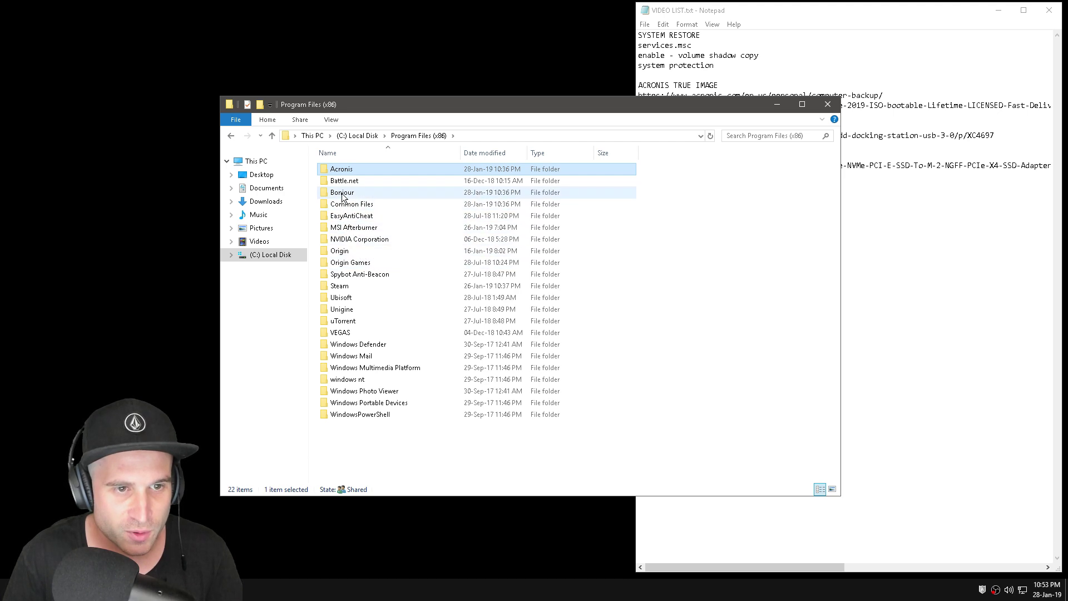
pyautogui.click(342, 192)
pyautogui.click(279, 296)
# Step: Check C:\ProgramData for the Acronis Mobile Backup Data folder, close the window, select the Acronis shortcut
pyautogui.click(473, 137)
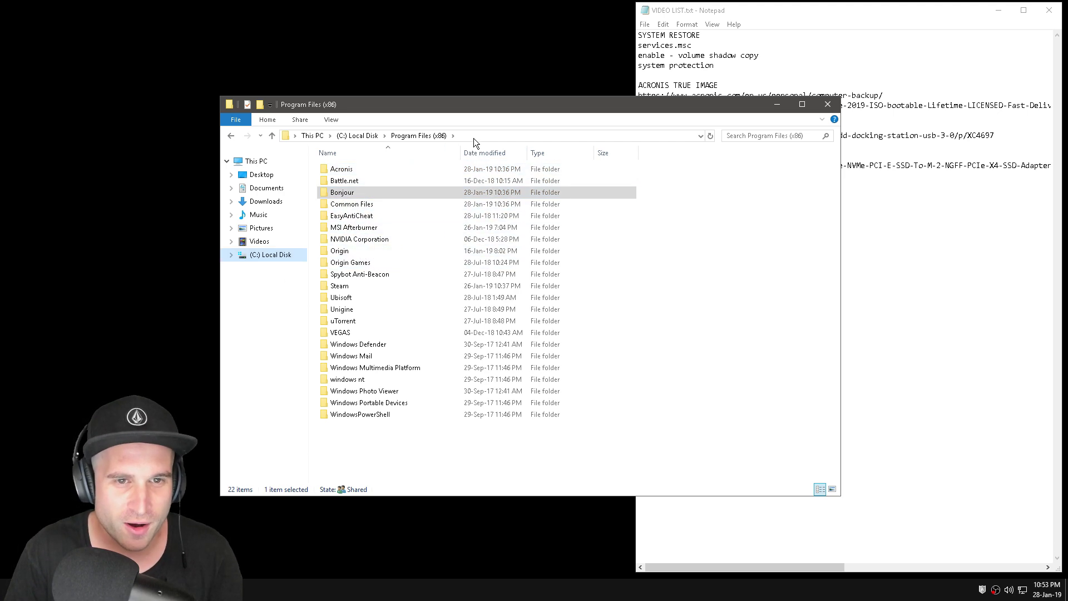
pyautogui.write('c:\\programdata')
pyautogui.press('Return')
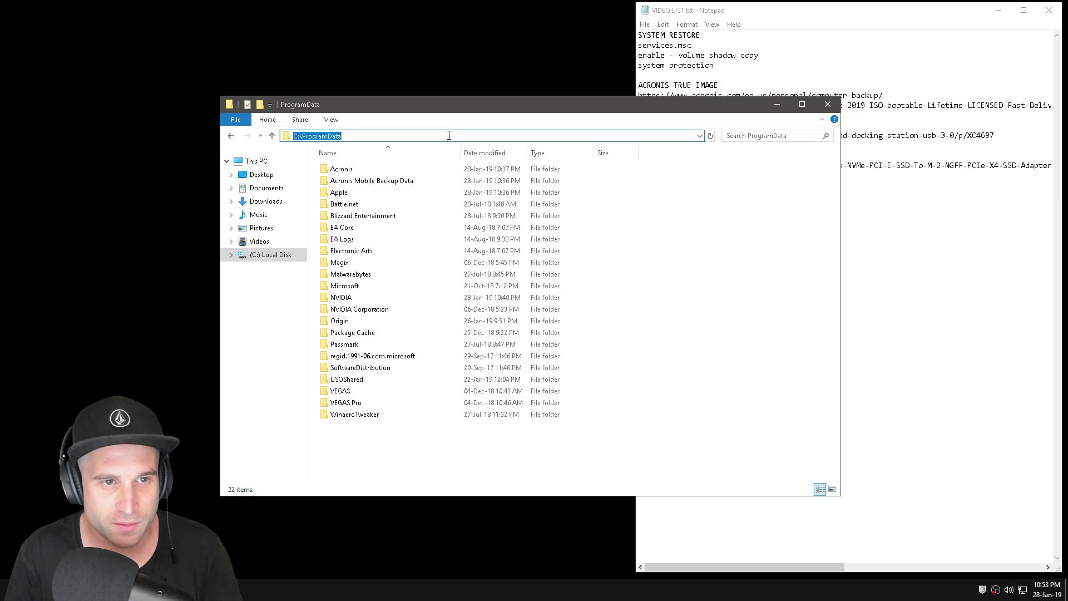
pyautogui.click(355, 170)
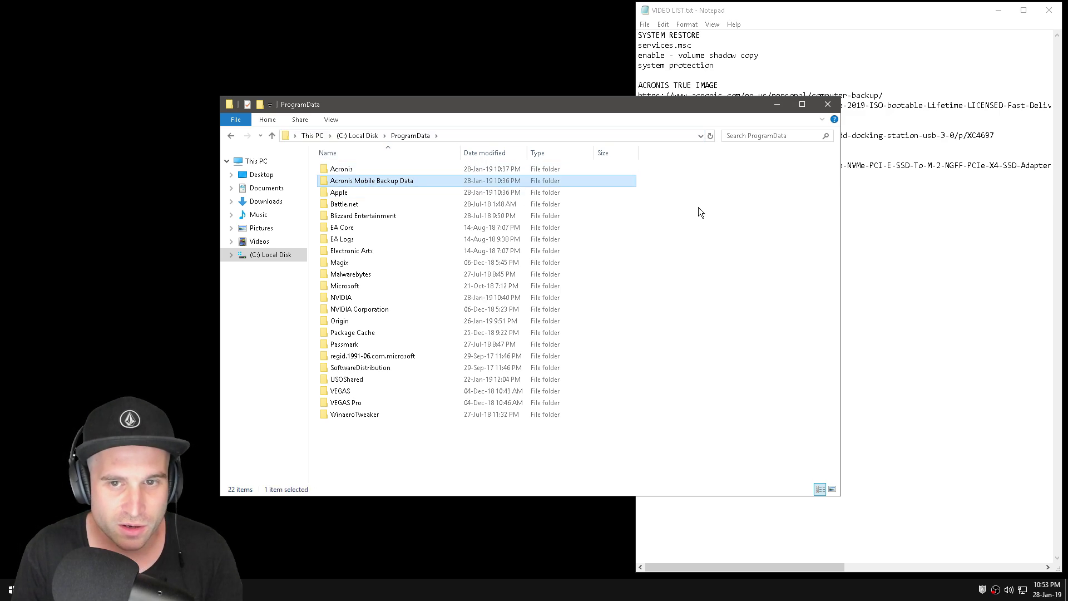
pyautogui.hotkey('alt', 'F4')
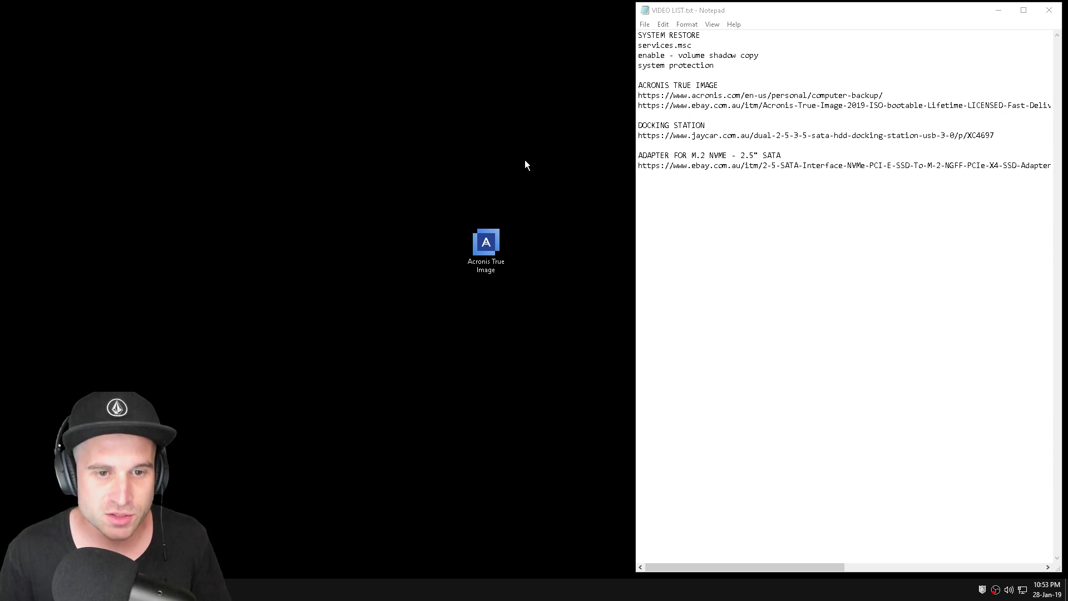
pyautogui.click(490, 248)
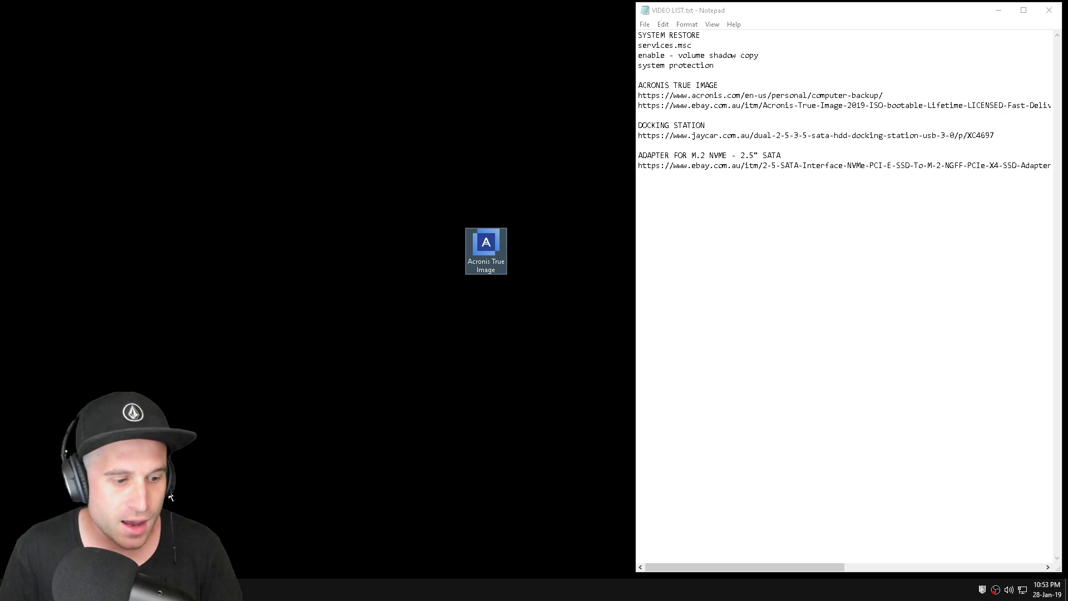
pyautogui.moveTo(123, 590)
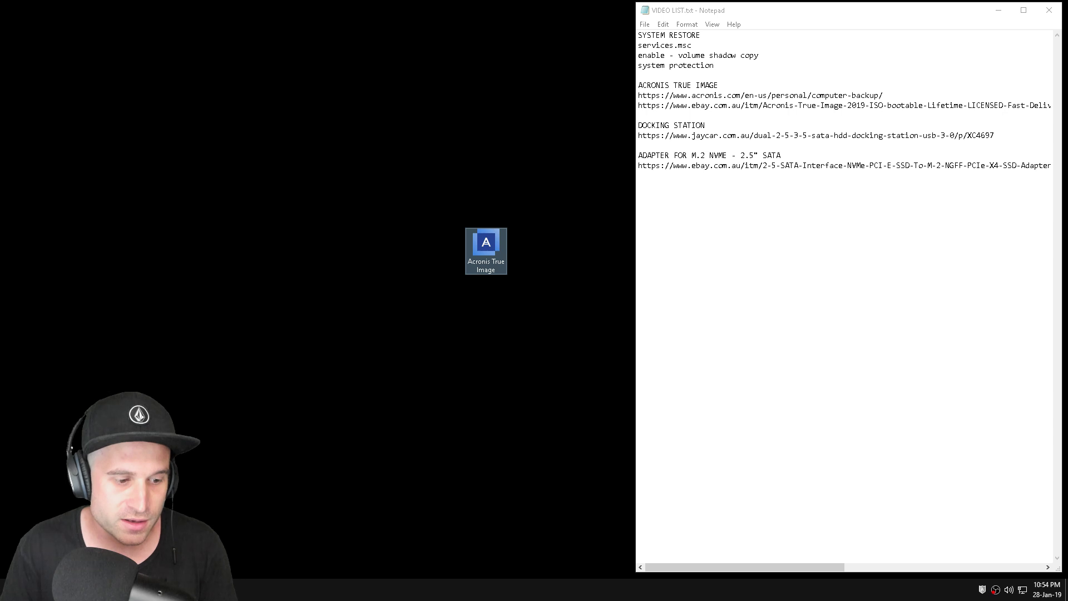
# Step: Download the Acronis Cleanup Utility from the Knowledge Base and save CleanupTool.exe to disk
pyautogui.click(124, 589)
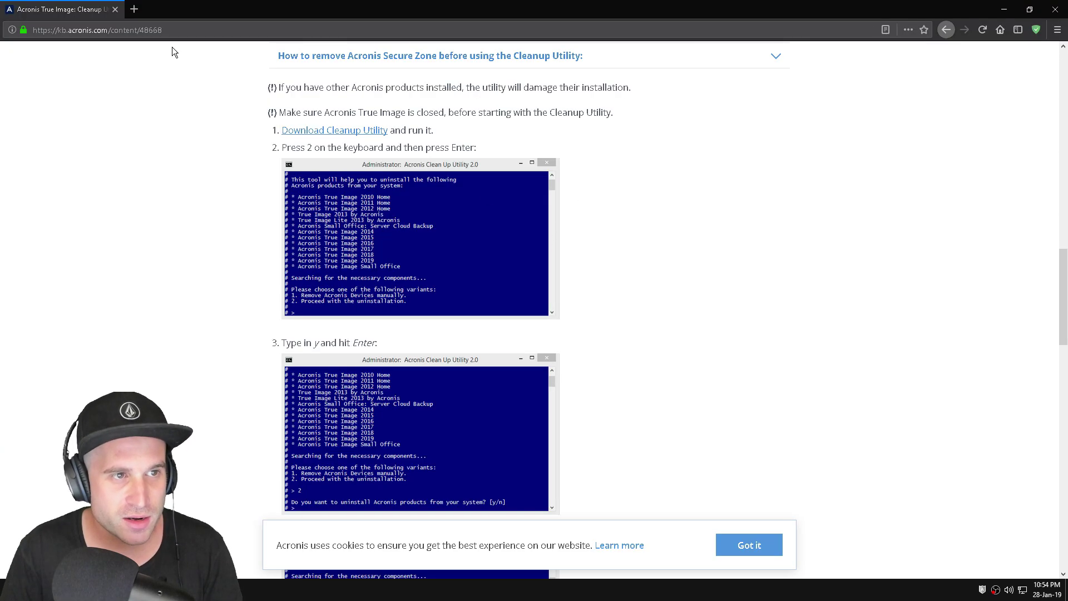
pyautogui.click(164, 30)
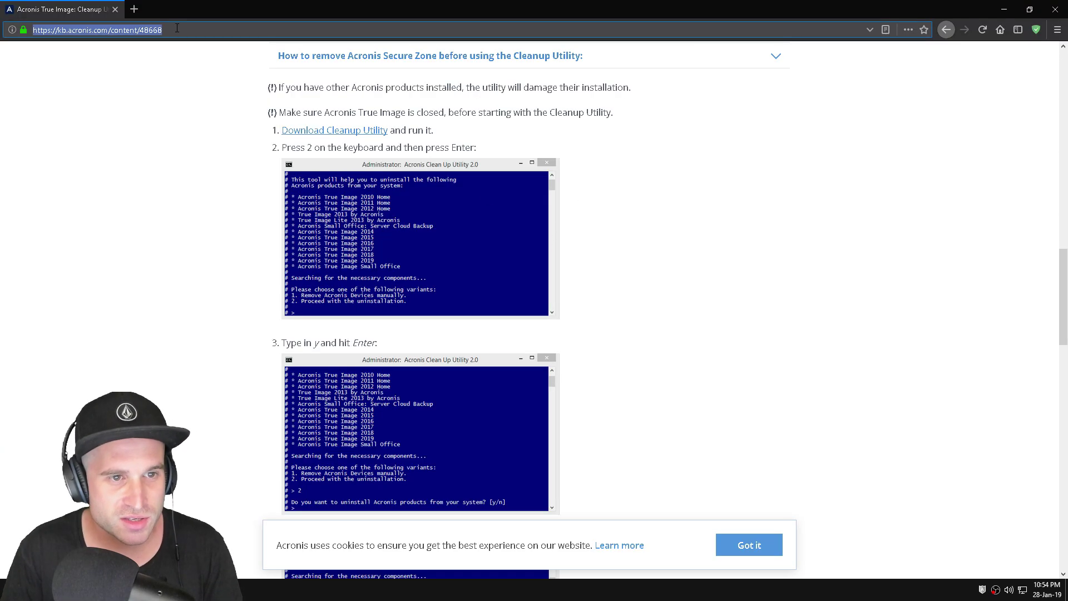
pyautogui.click(352, 135)
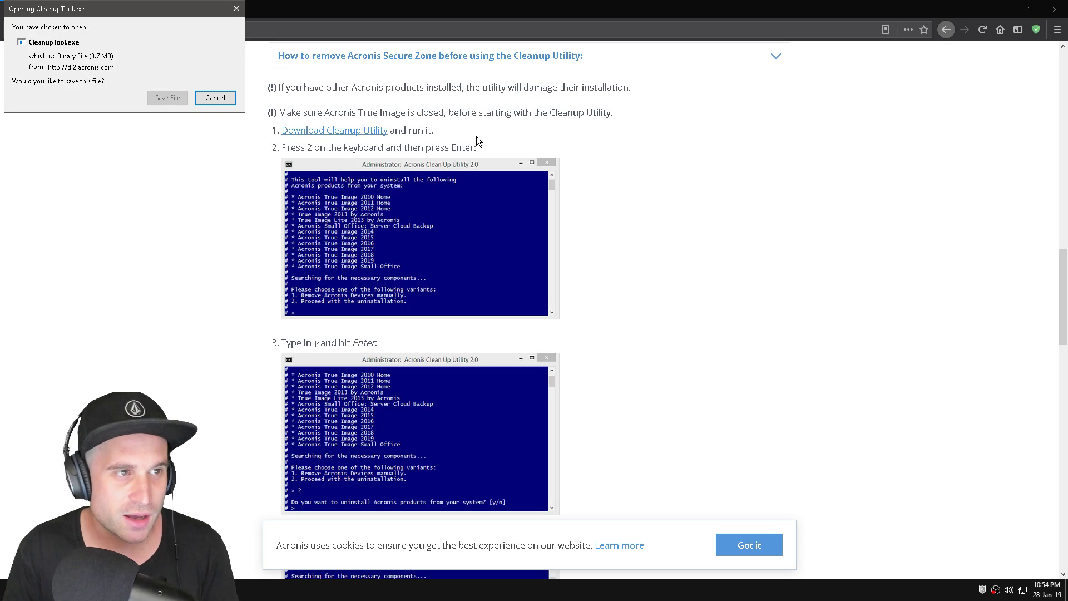
pyautogui.moveTo(113, 16); pyautogui.dragTo(178, 106)
pyautogui.click(236, 190)
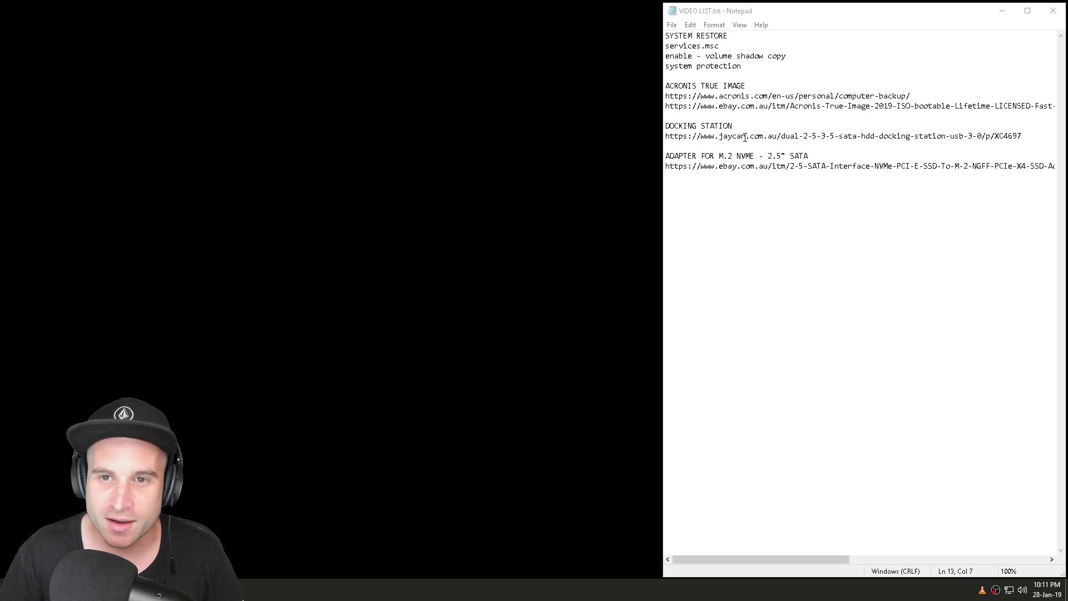
# Step: Highlight the Jaycar docking station's $49.00 price, then switch to the eBay adapter listing
pyautogui.moveTo(243, 597)
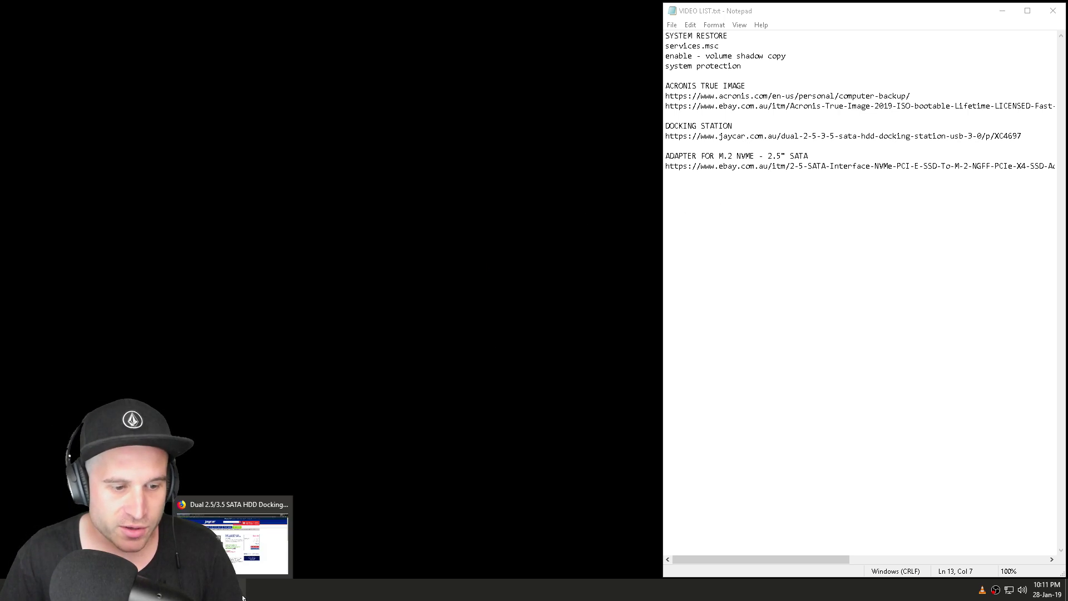
pyautogui.click(242, 597)
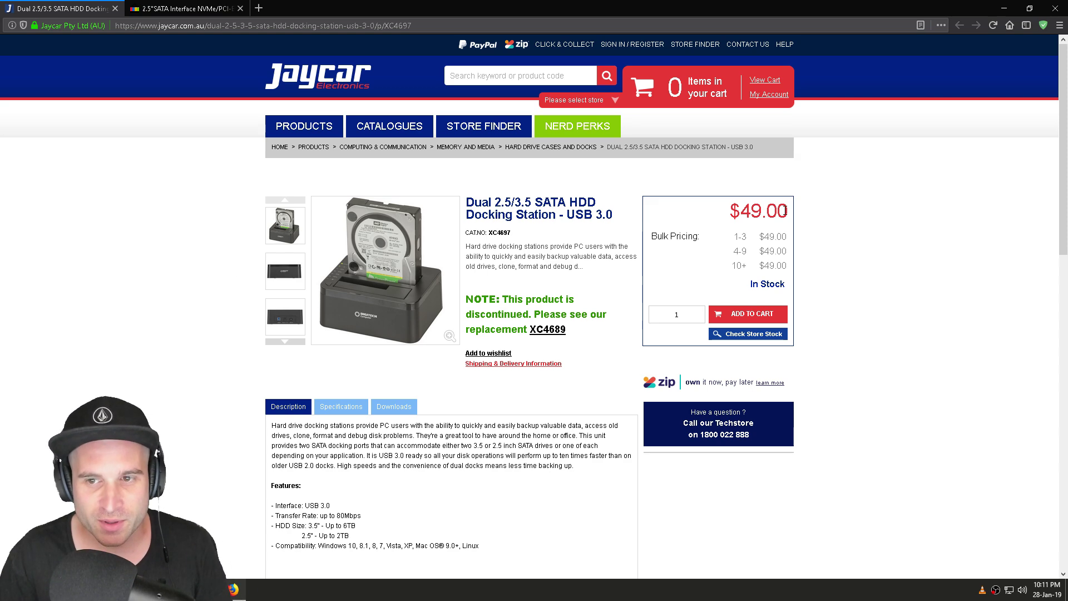
pyautogui.moveTo(790, 212); pyautogui.dragTo(727, 213)
pyautogui.click(806, 218)
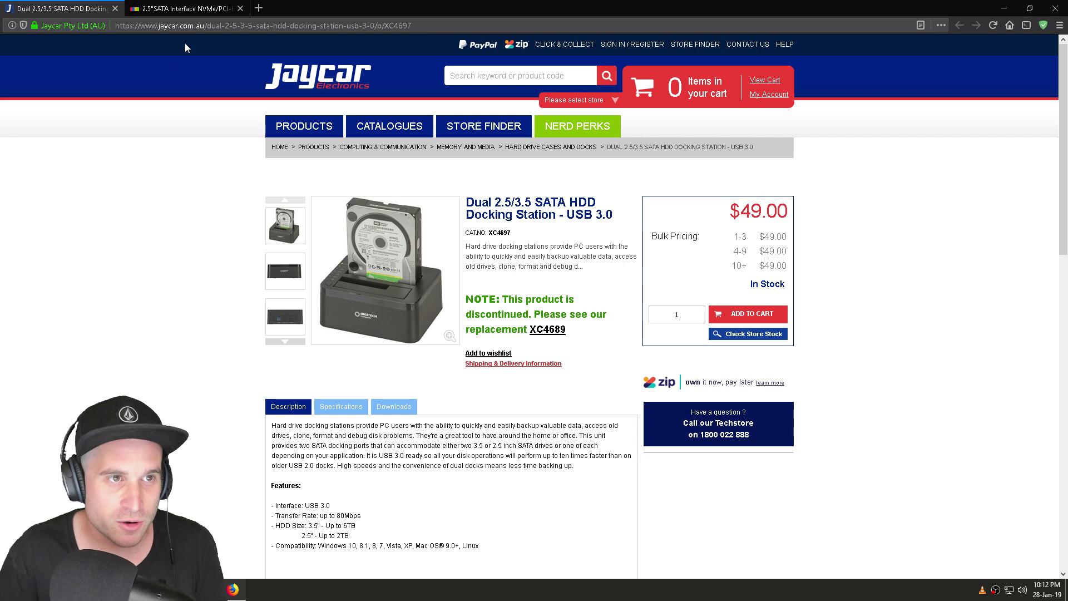
pyautogui.click(198, 12)
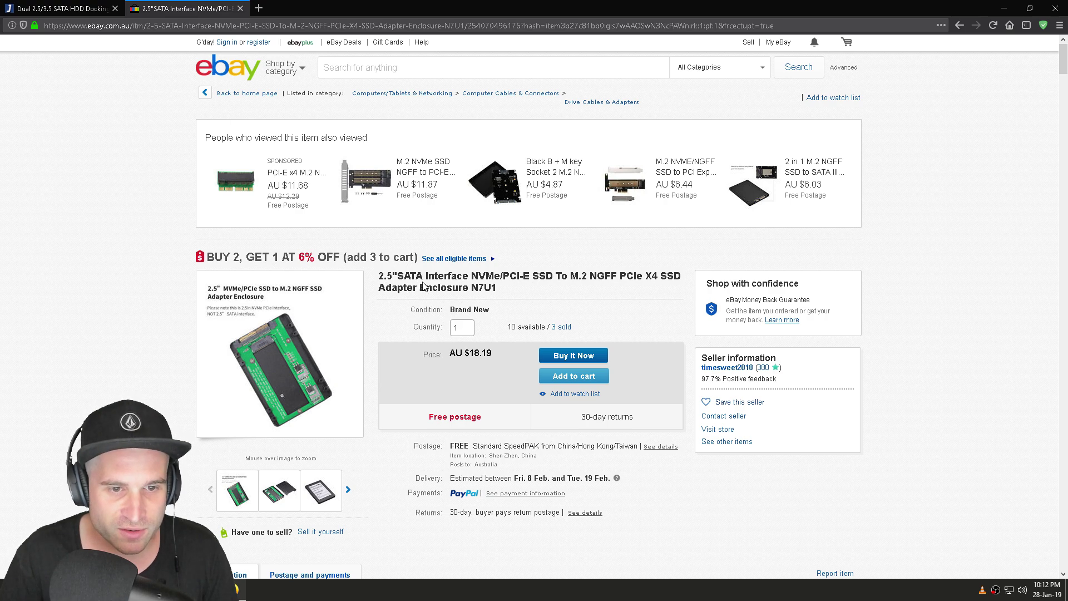
# Step: Highlight NVMe and M.2 in the eBay item title, then view and close the enlarged photo
pyautogui.moveTo(378, 277); pyautogui.dragTo(504, 276)
pyautogui.click(477, 275)
pyautogui.click(574, 278)
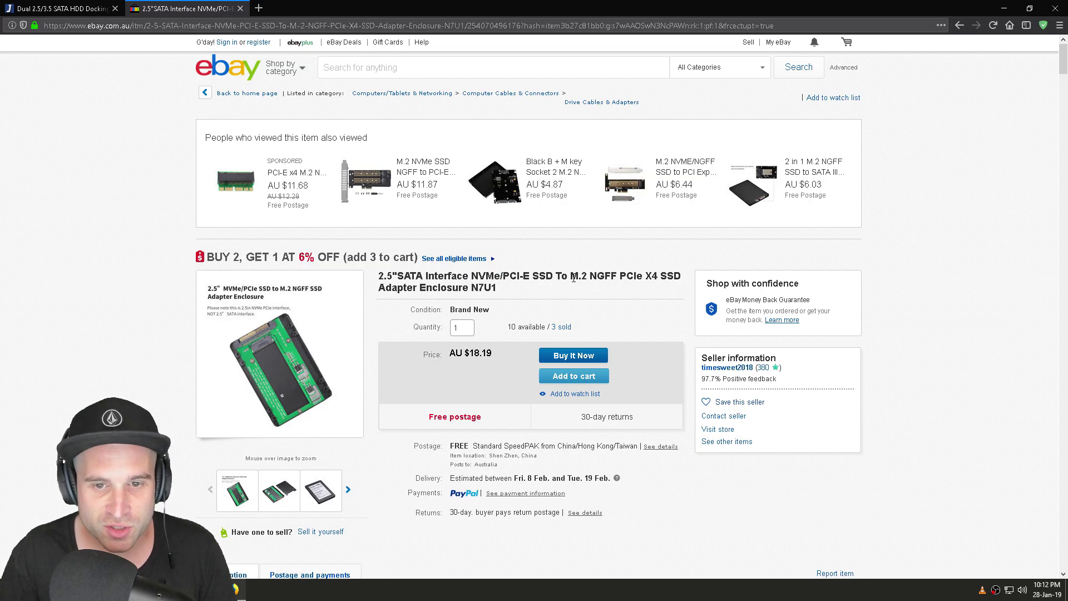
pyautogui.doubleClick(586, 276)
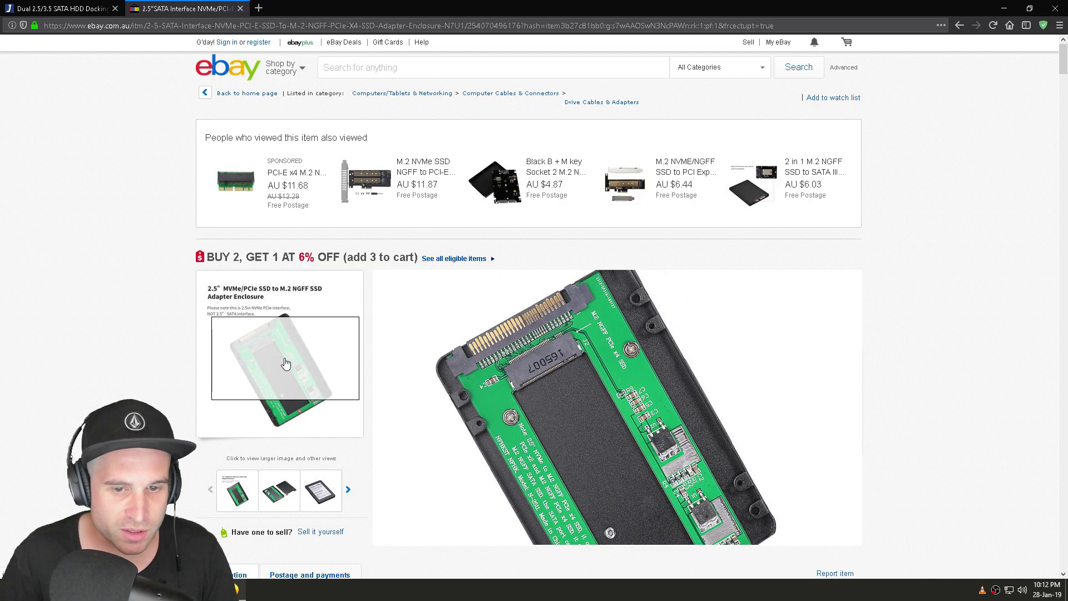
pyautogui.click(275, 350)
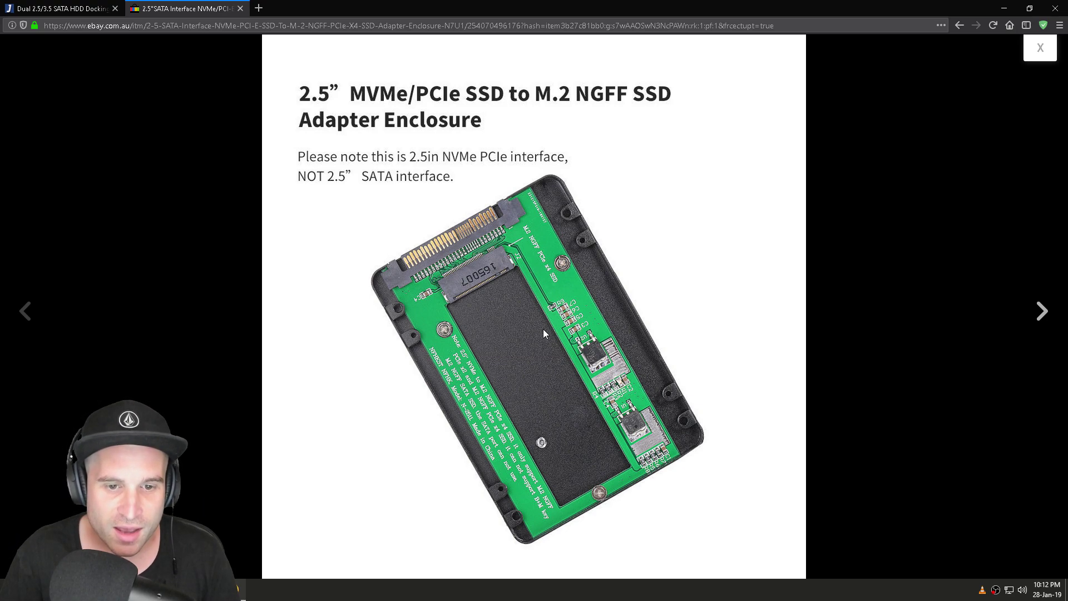
pyautogui.moveTo(535, 338)
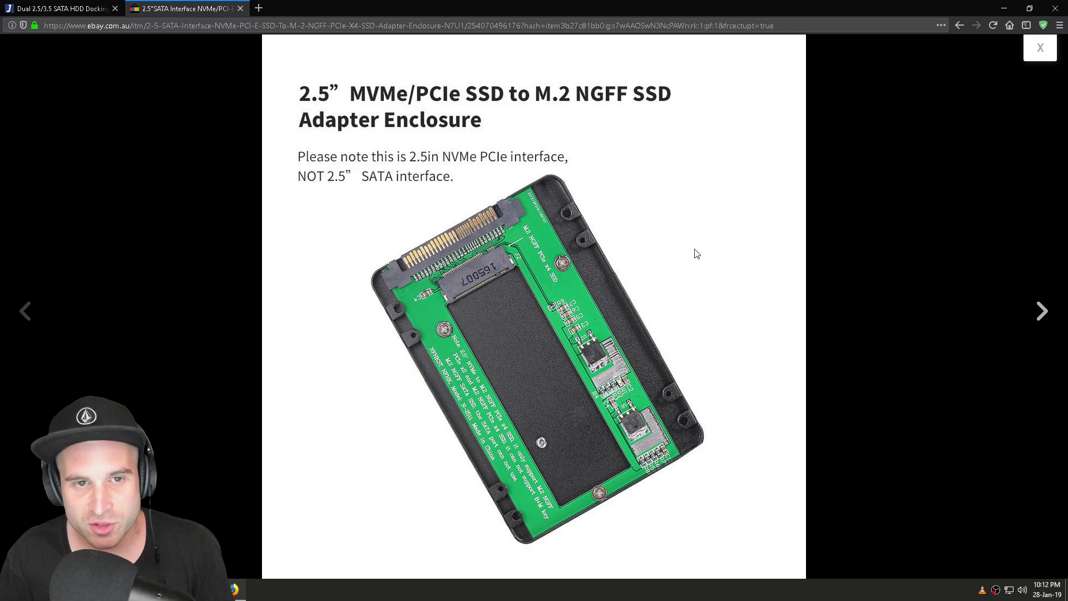
pyautogui.click(1040, 49)
# Step: Return to the Jaycar page and play the DOCKING STATION.mp4 video full screen
pyautogui.click(61, 8)
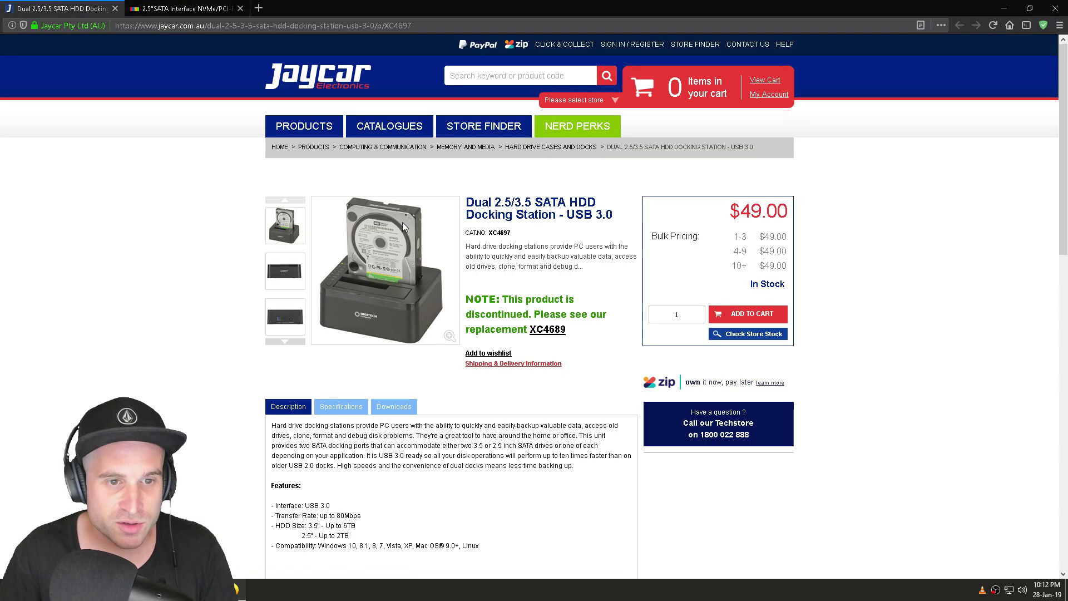
pyautogui.click(238, 588)
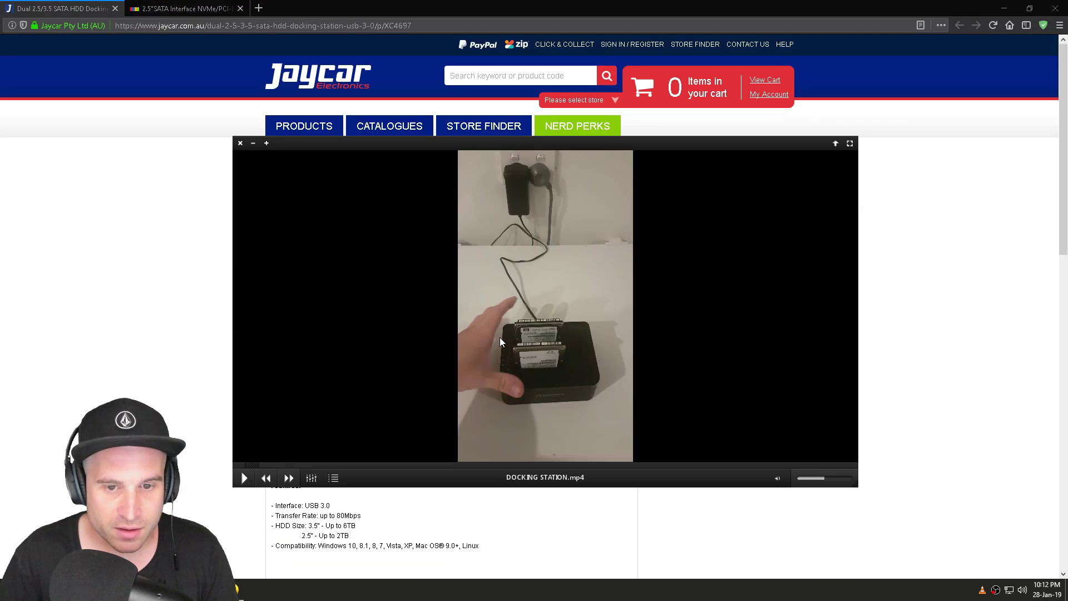
pyautogui.doubleClick(500, 338)
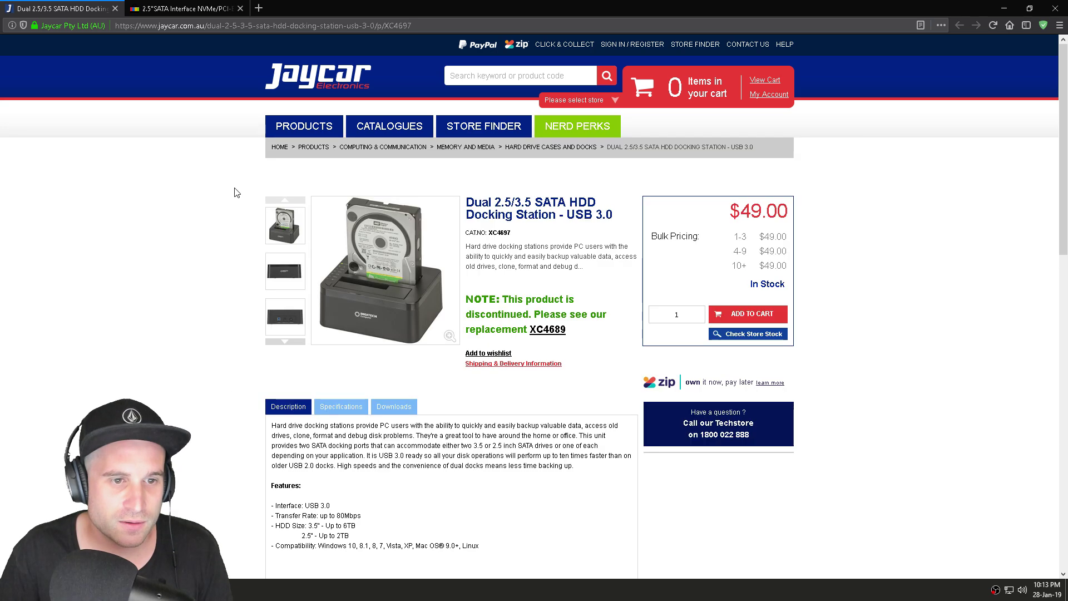
# Step: Close the Jaycar docking station video so the Notepad video list remains on the desktop
pyautogui.click(240, 143)
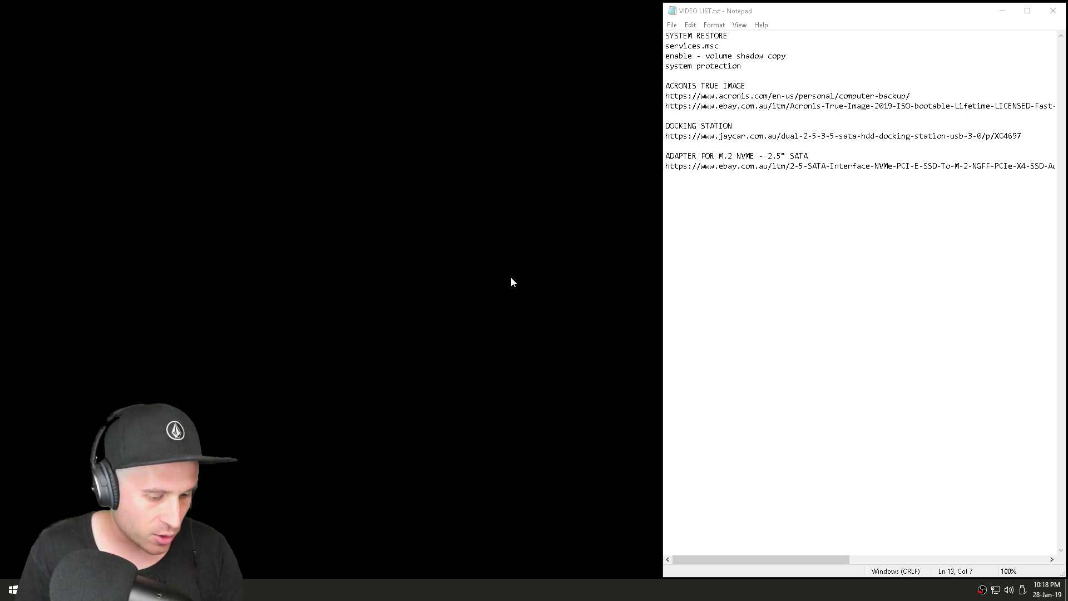
# Step: Launch Disk Management via diskmgmt.msc from the Run box, showing Disk 0 and Disk 1
pyautogui.press('super+r')
pyautogui.moveTo(150, 457); pyautogui.dragTo(495, 179)
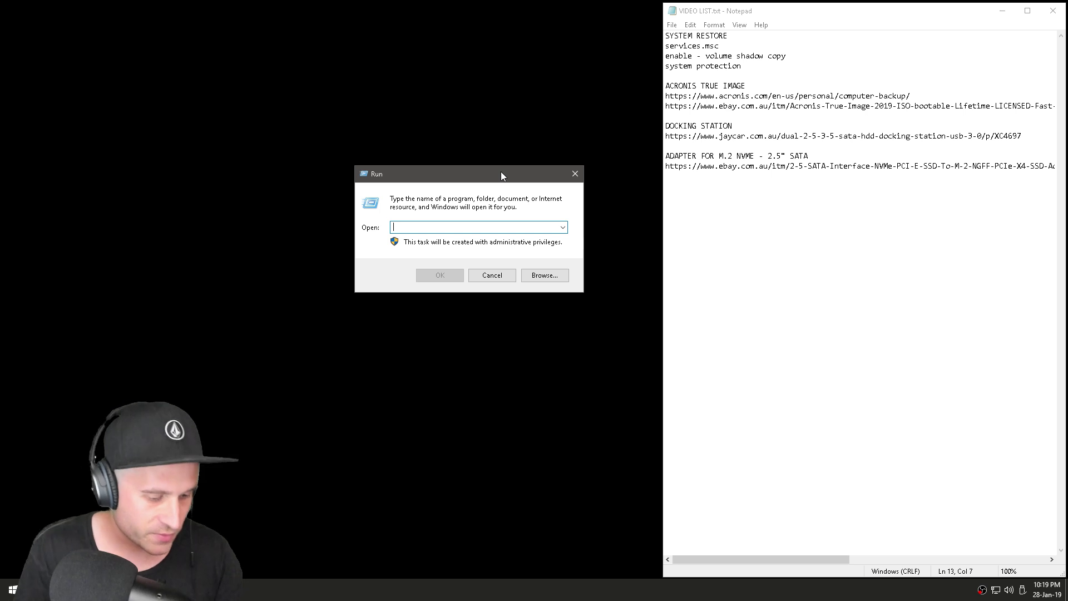
pyautogui.write('d')
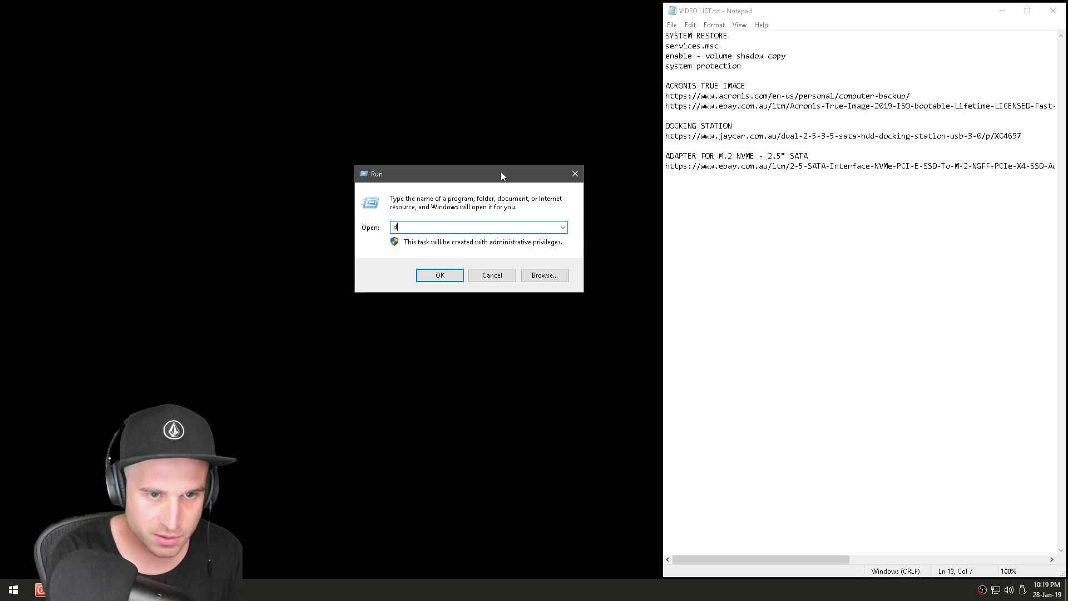
pyautogui.write('iskmgm')
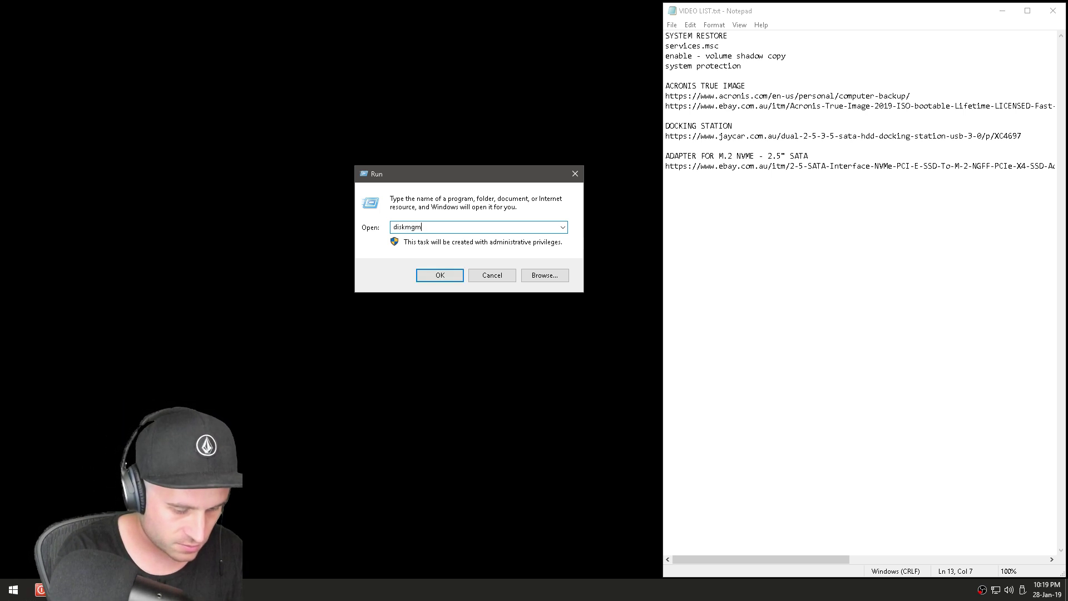
pyautogui.write('t.msc')
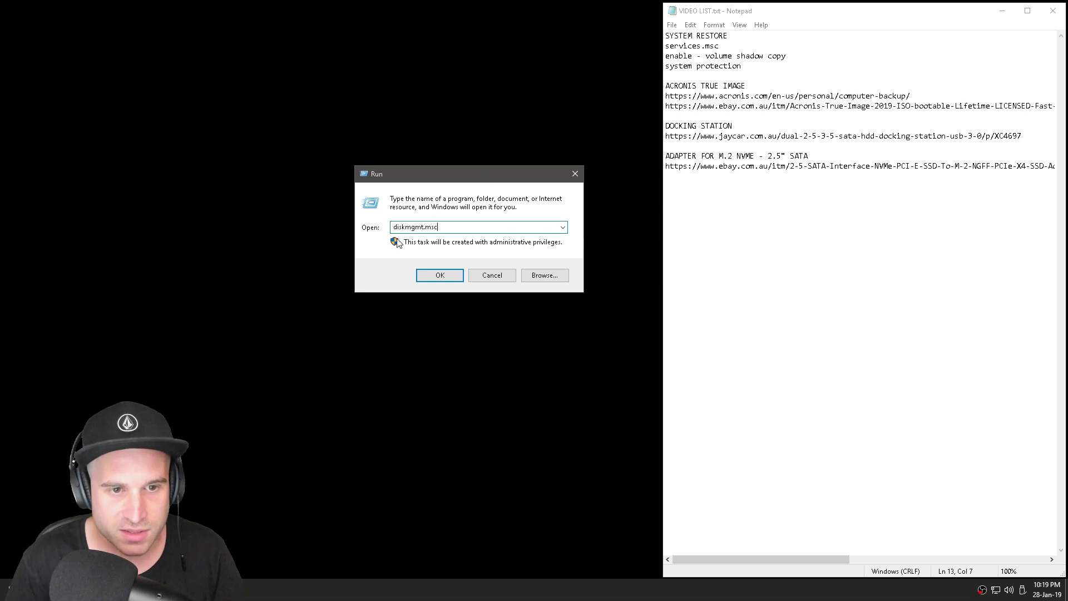
pyautogui.press('Return')
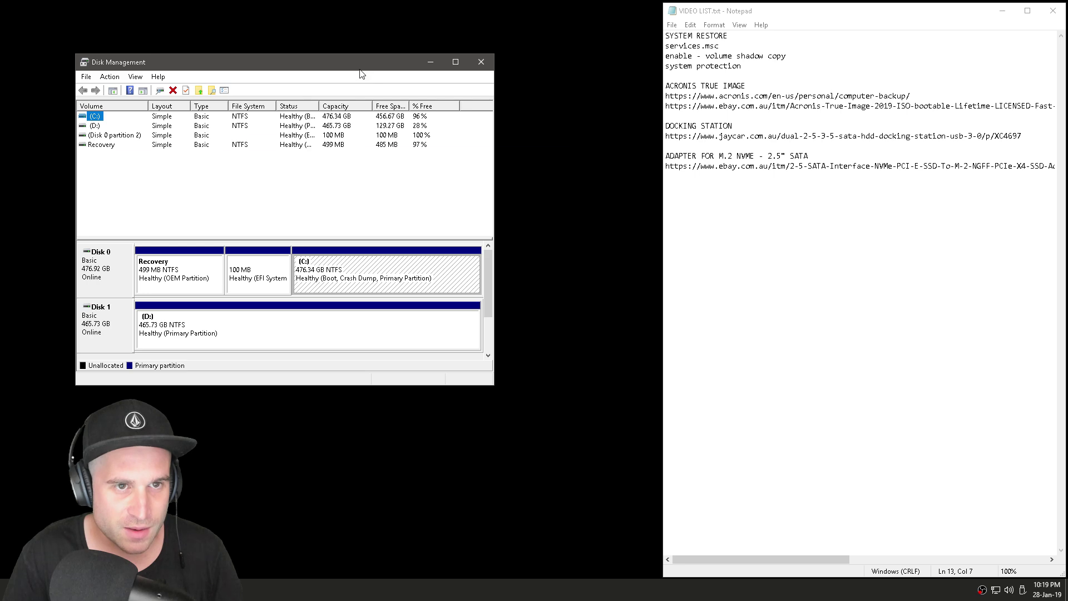
pyautogui.moveTo(359, 68); pyautogui.dragTo(412, 54)
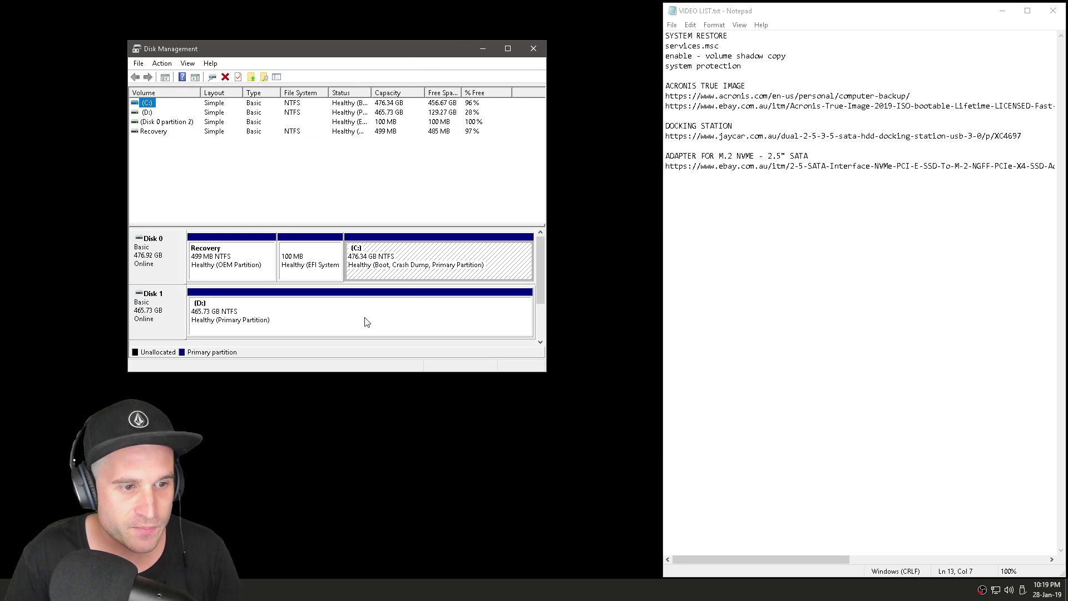
pyautogui.click(386, 254)
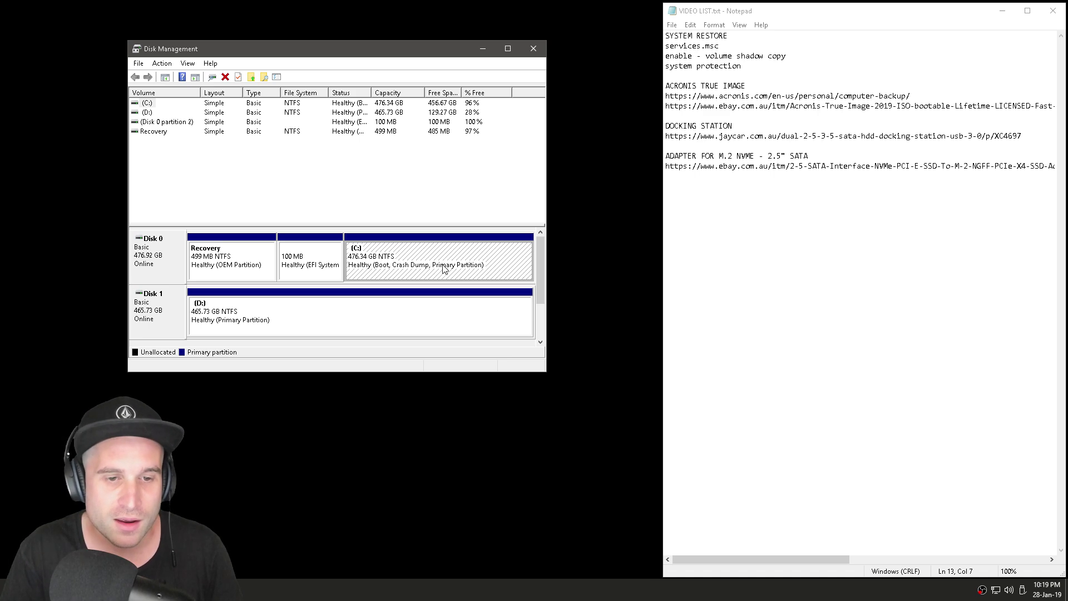
pyautogui.rightClick(465, 260)
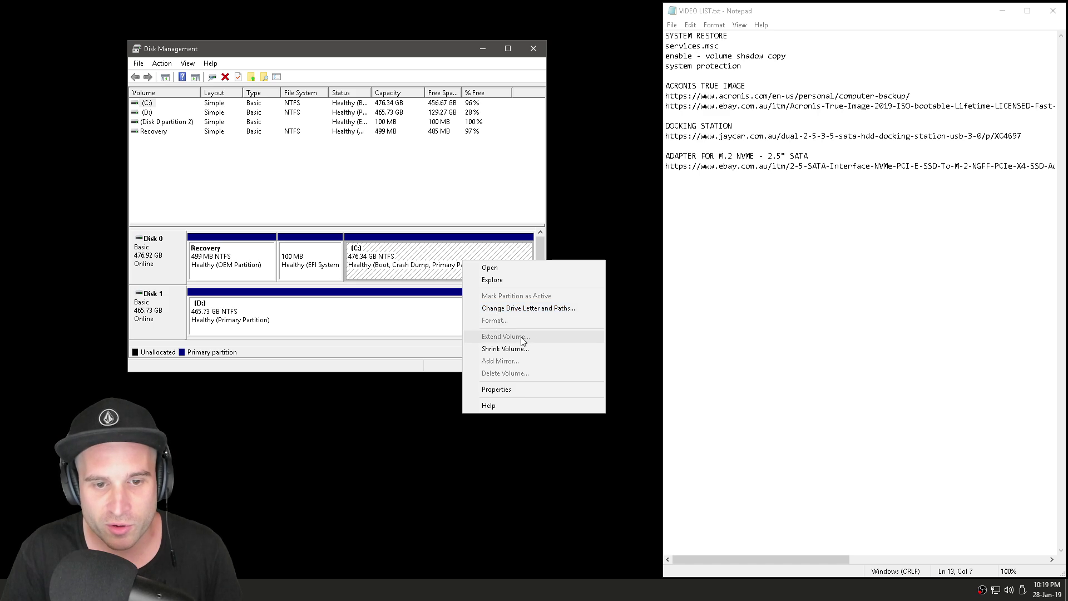
pyautogui.click(437, 257)
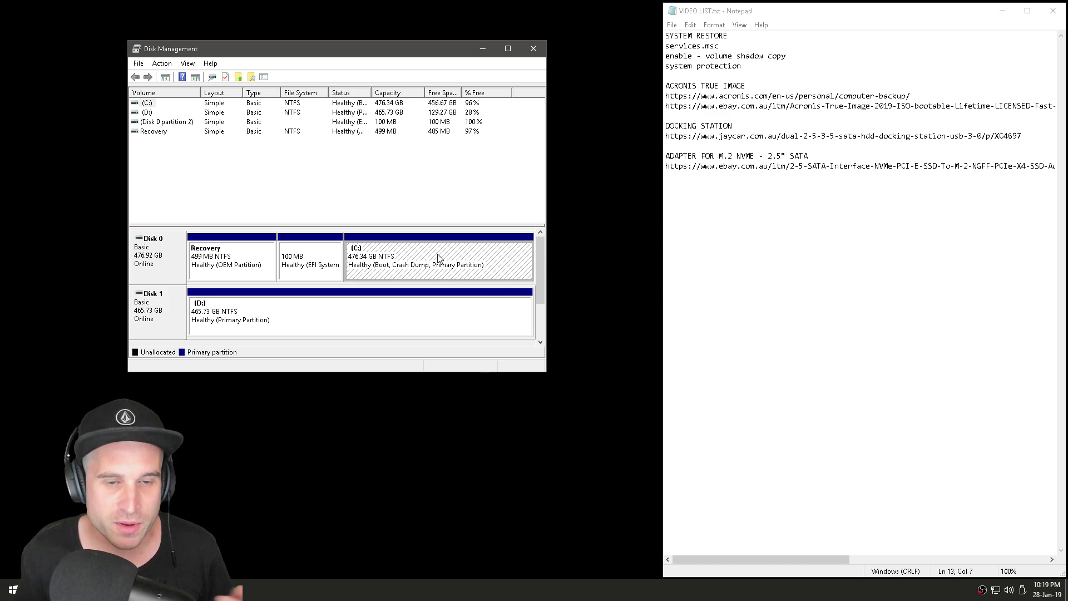